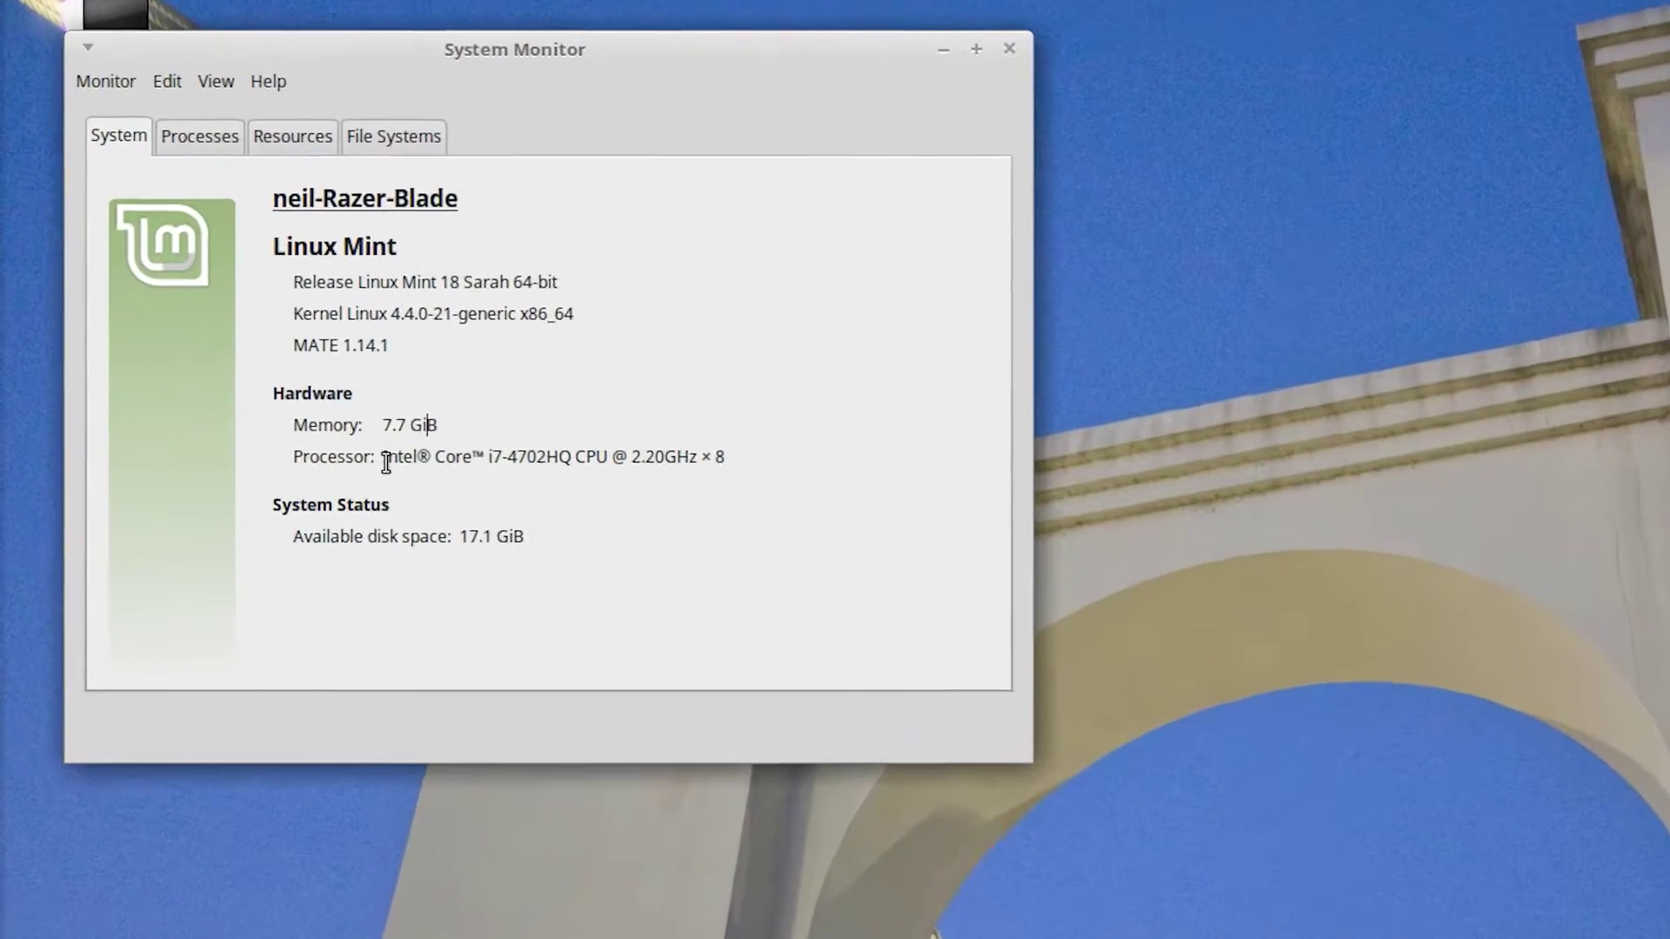
Step: Highlight the processor model line in System Monitor's System tab
drag(300, 383, 568, 383)
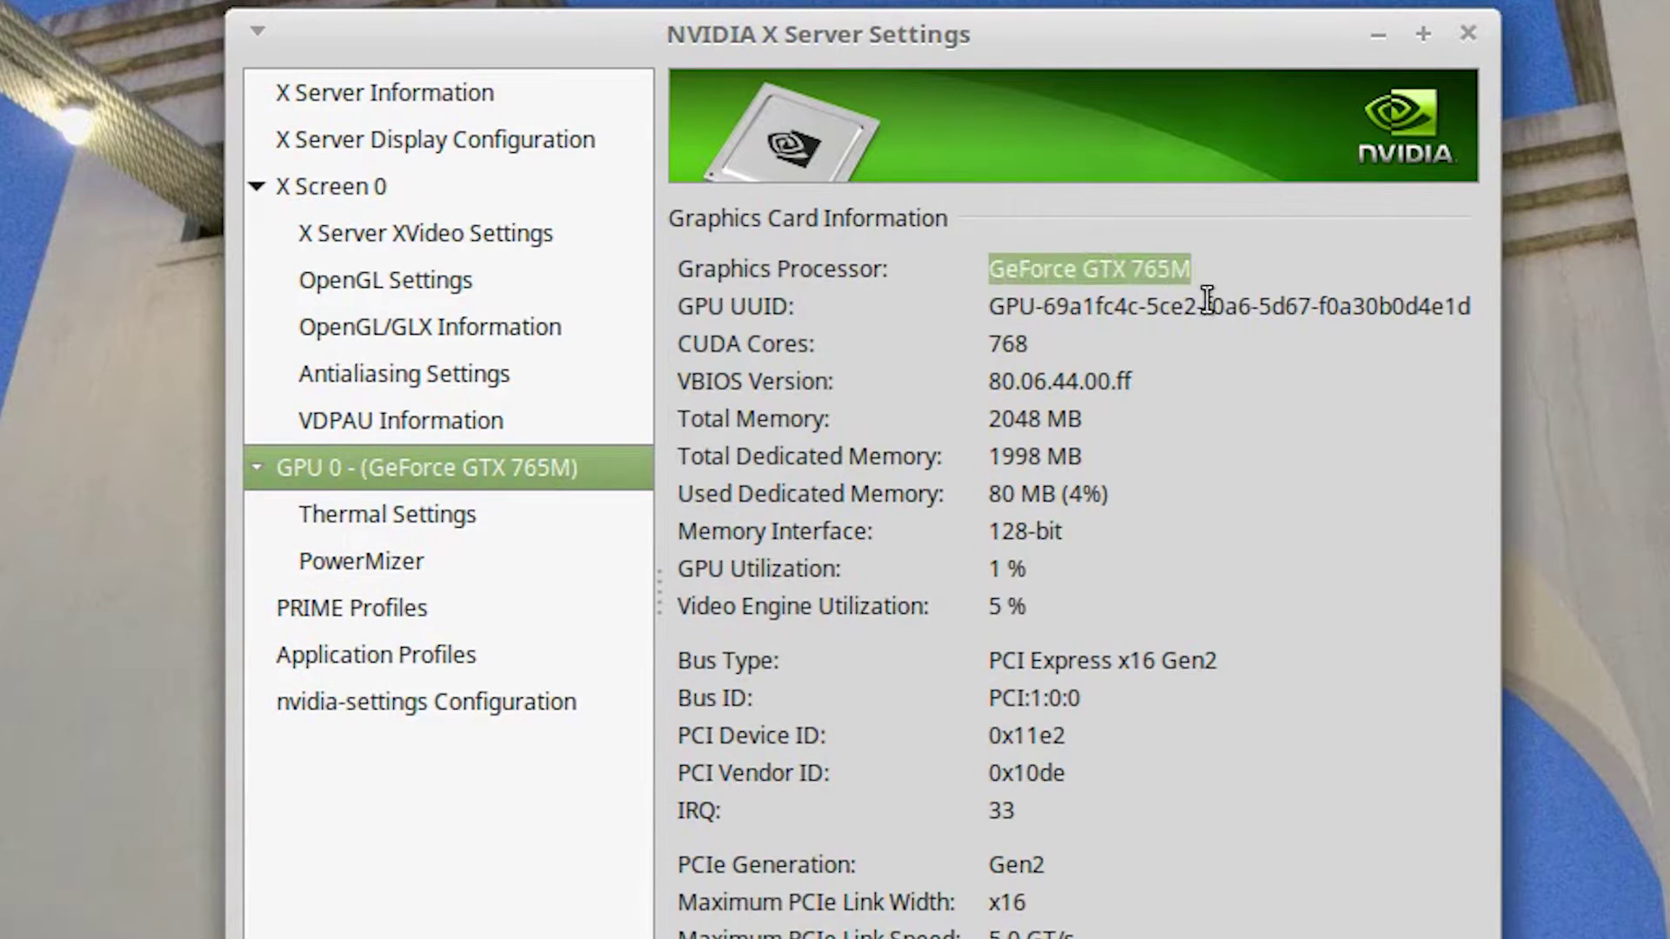
Step: Point out the GeForce GTX 765M's 2048 MB total memory in the GPU 0 panel
click(1258, 411)
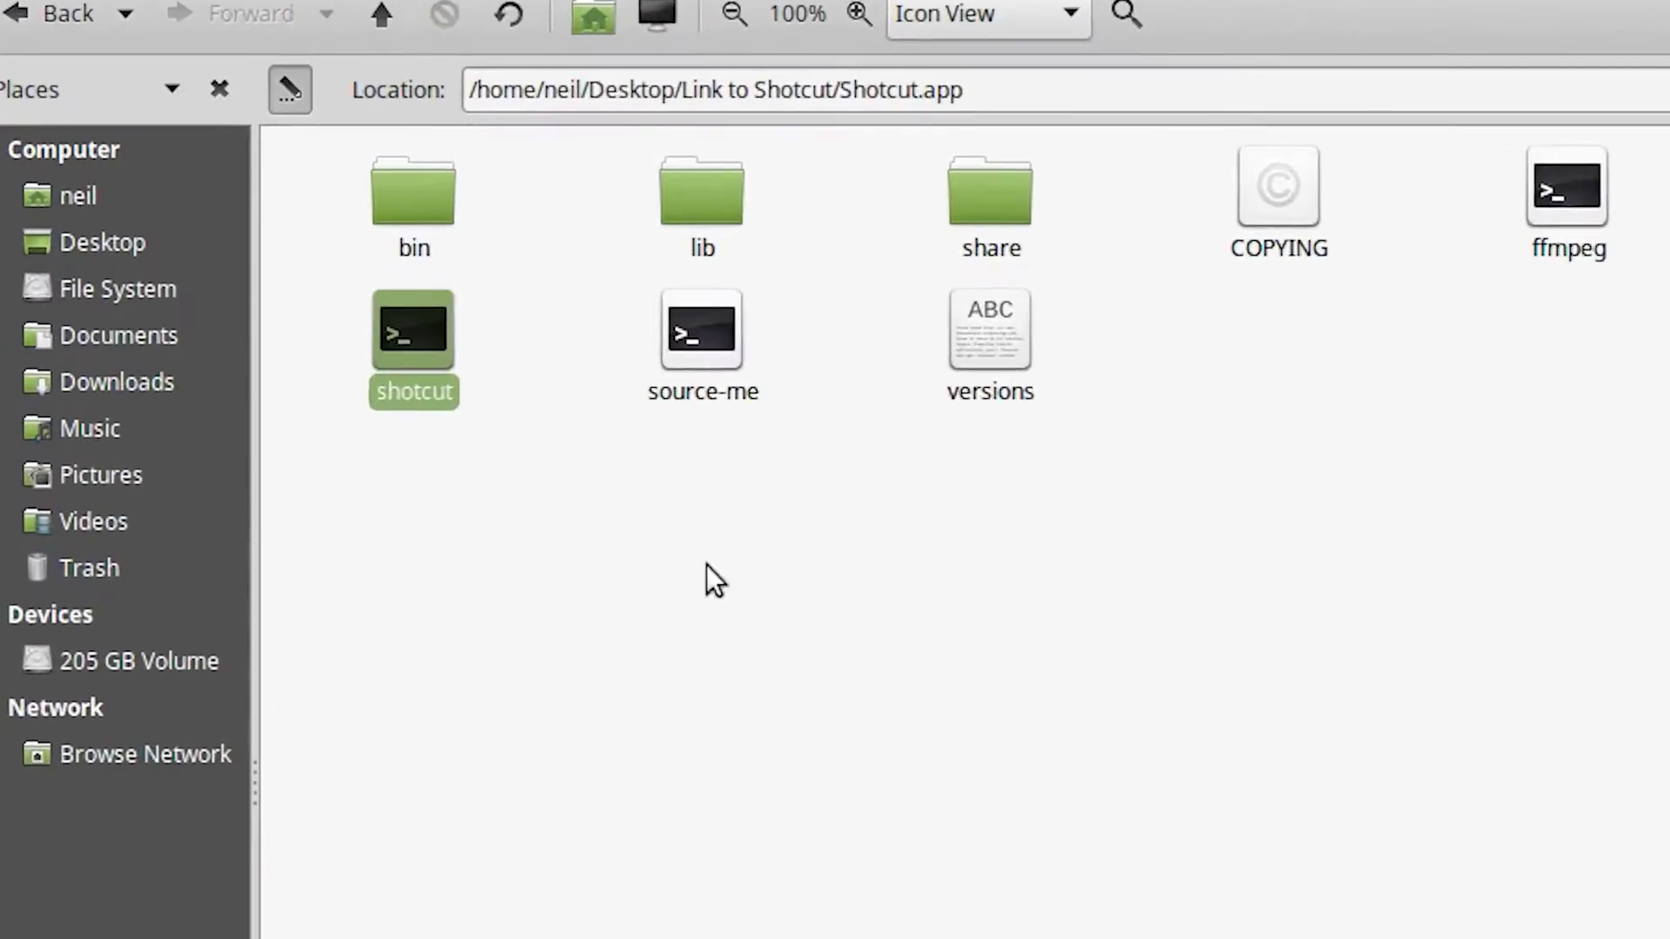
Step: Run the shotcut launcher script from the Shotcut.app folder to start Shotcut
click(707, 566)
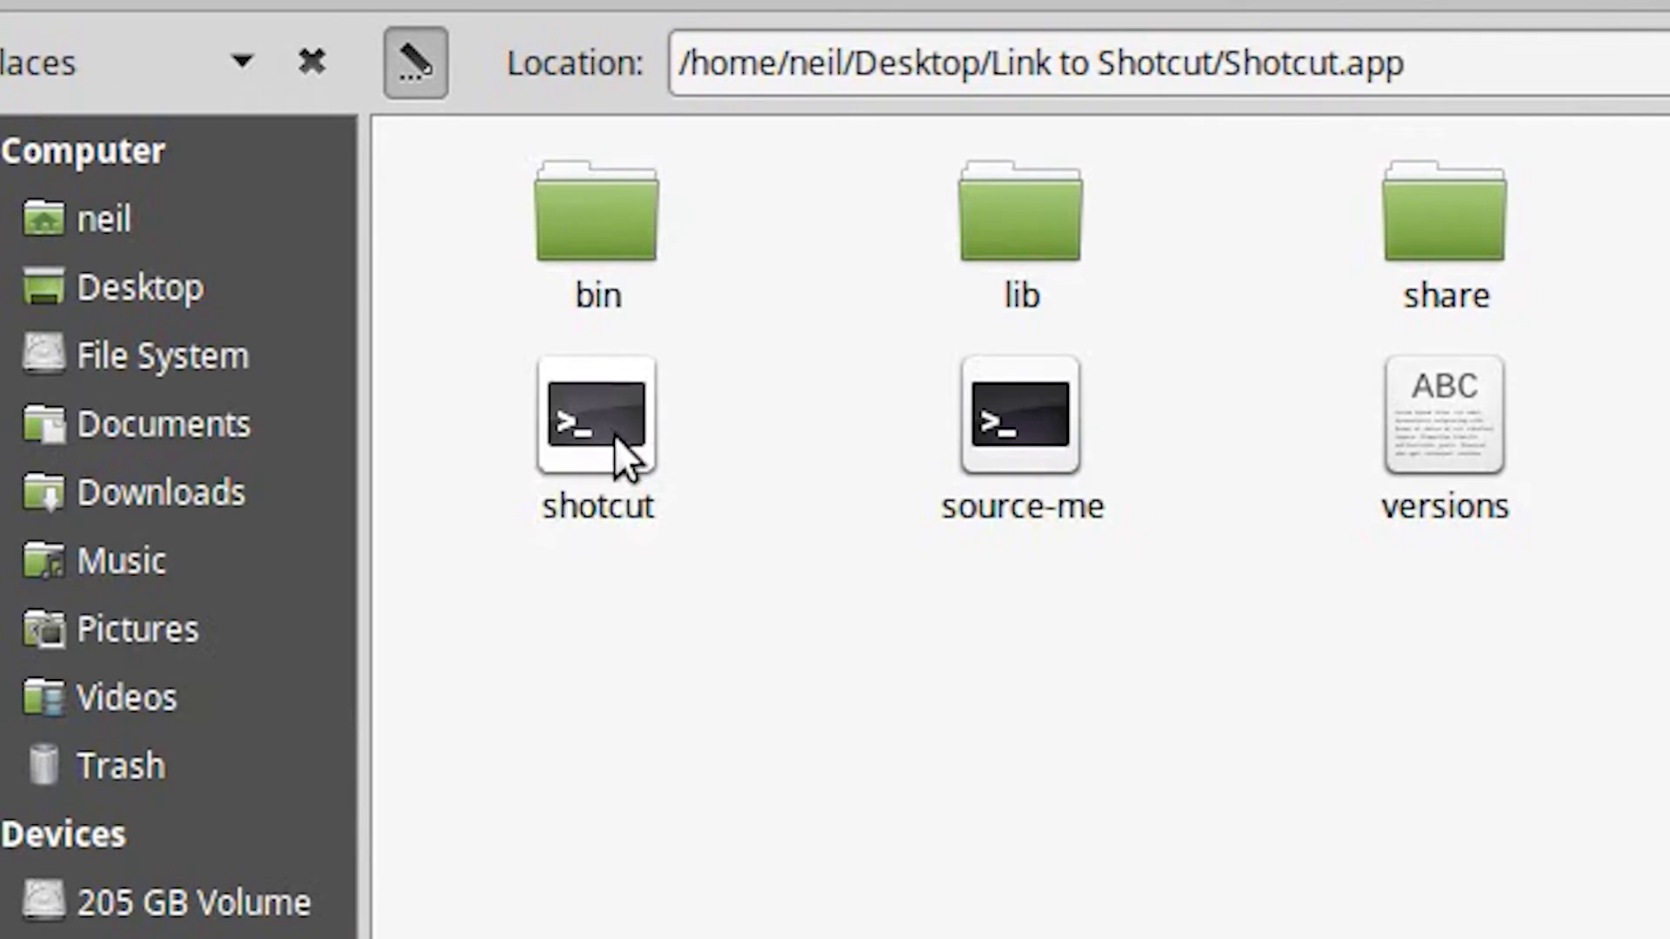
double_click(615, 435)
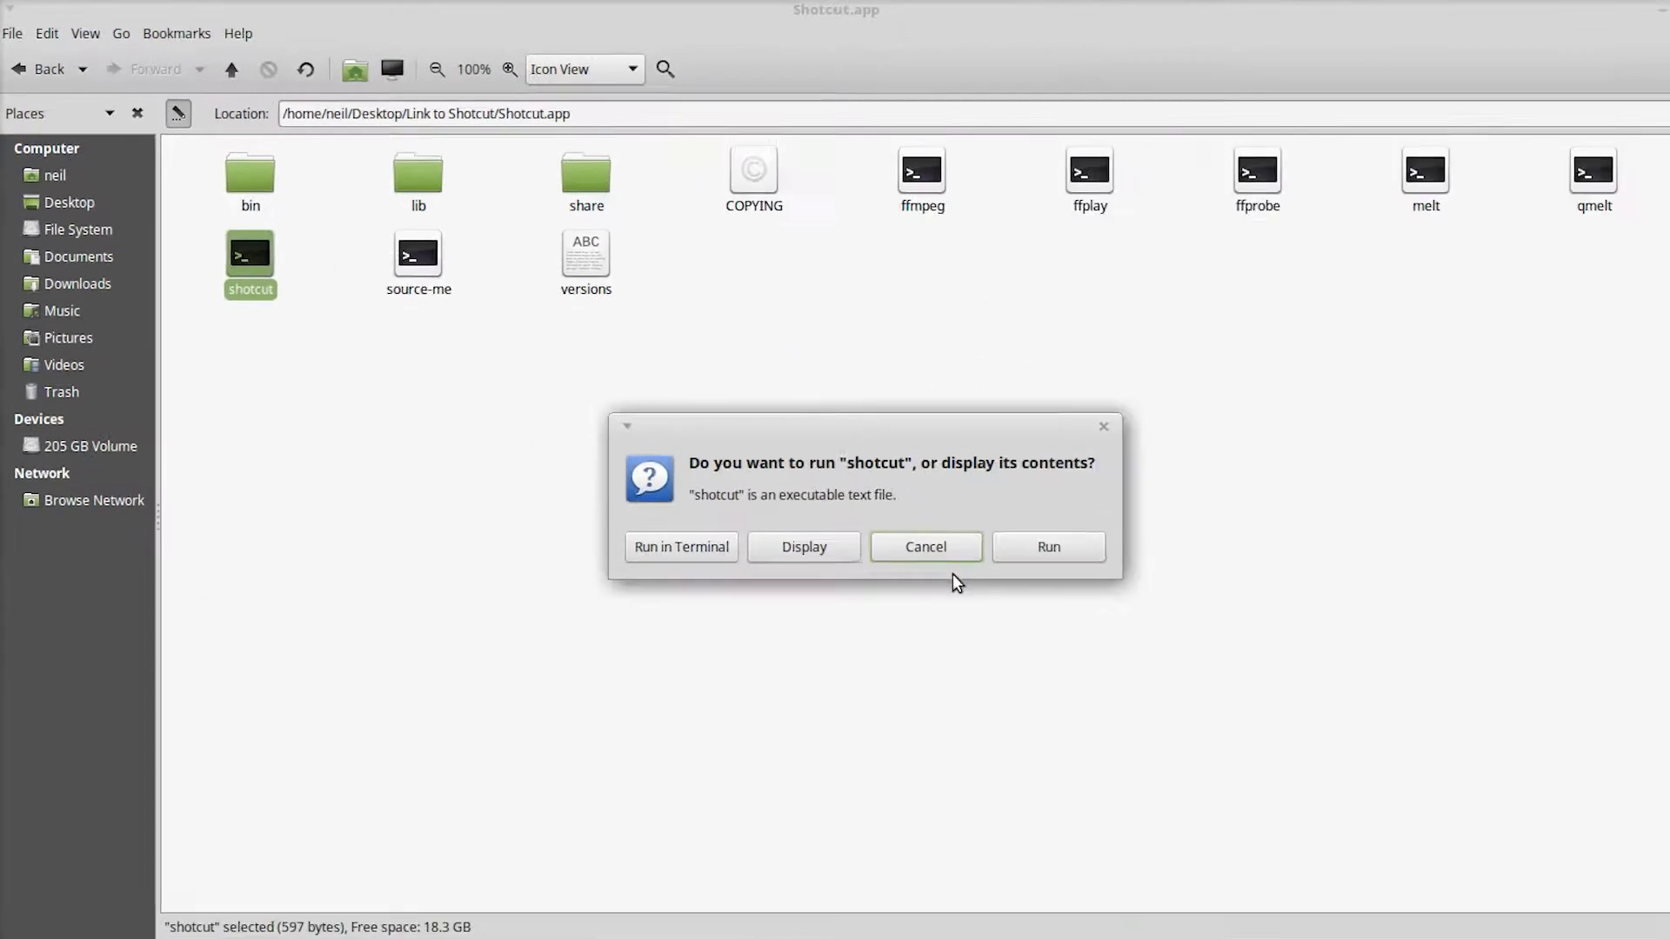
click(1009, 526)
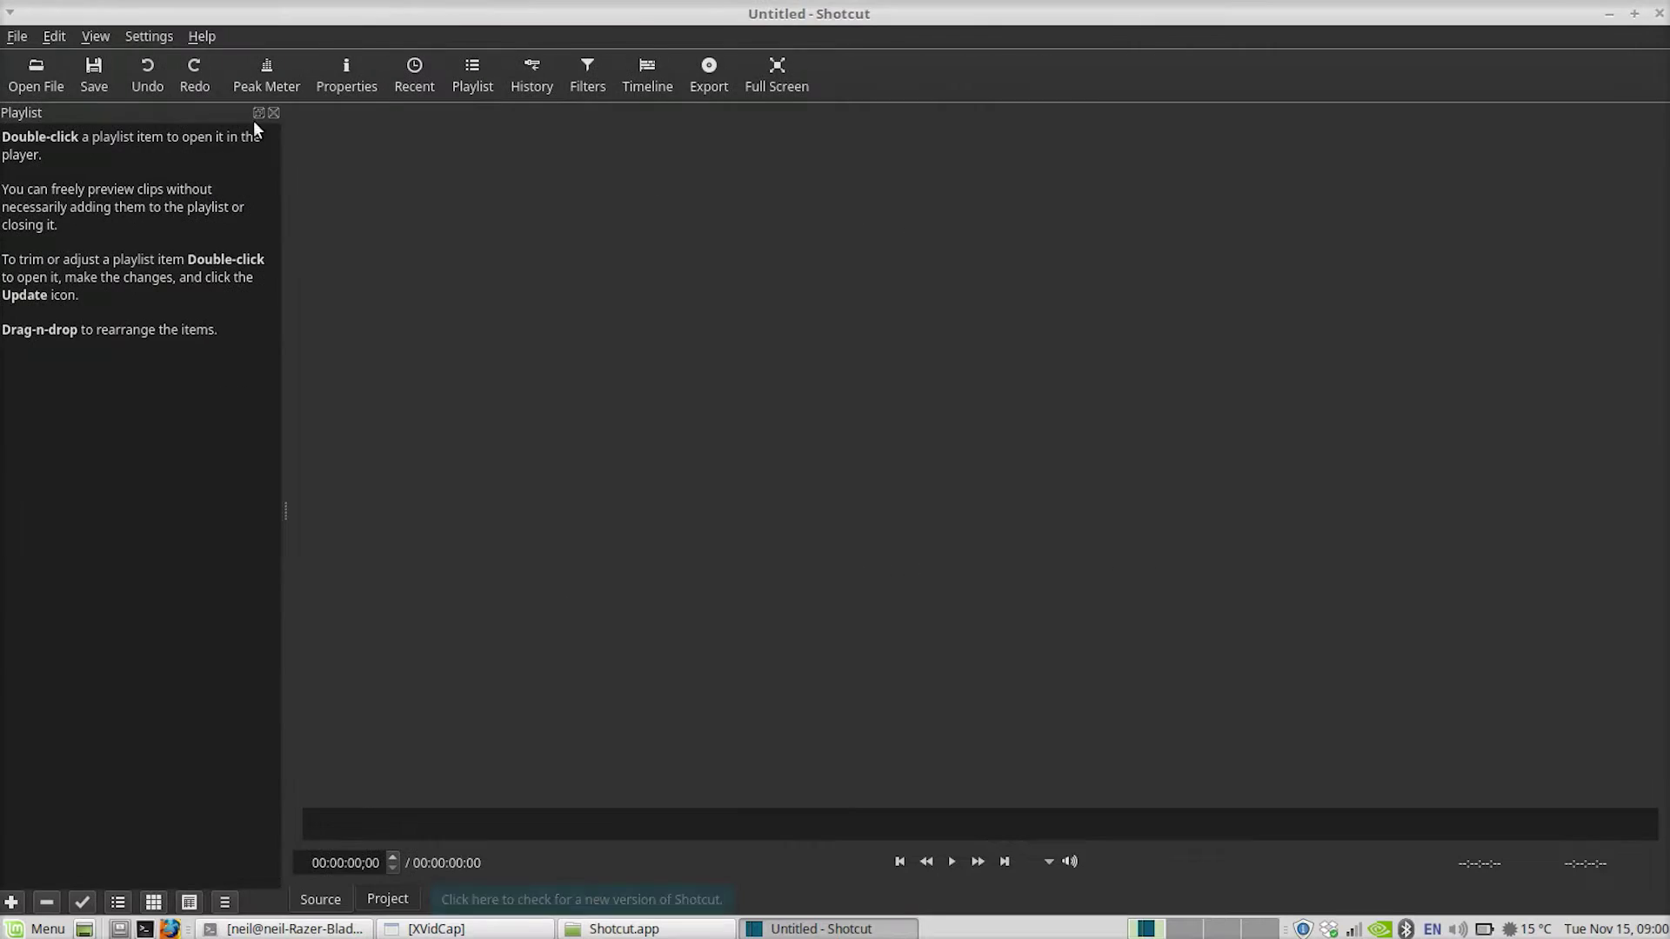
Step: Browse the Settings menu, then show the Timeline and Filters panels from View
click(152, 38)
mouse_move(209, 296)
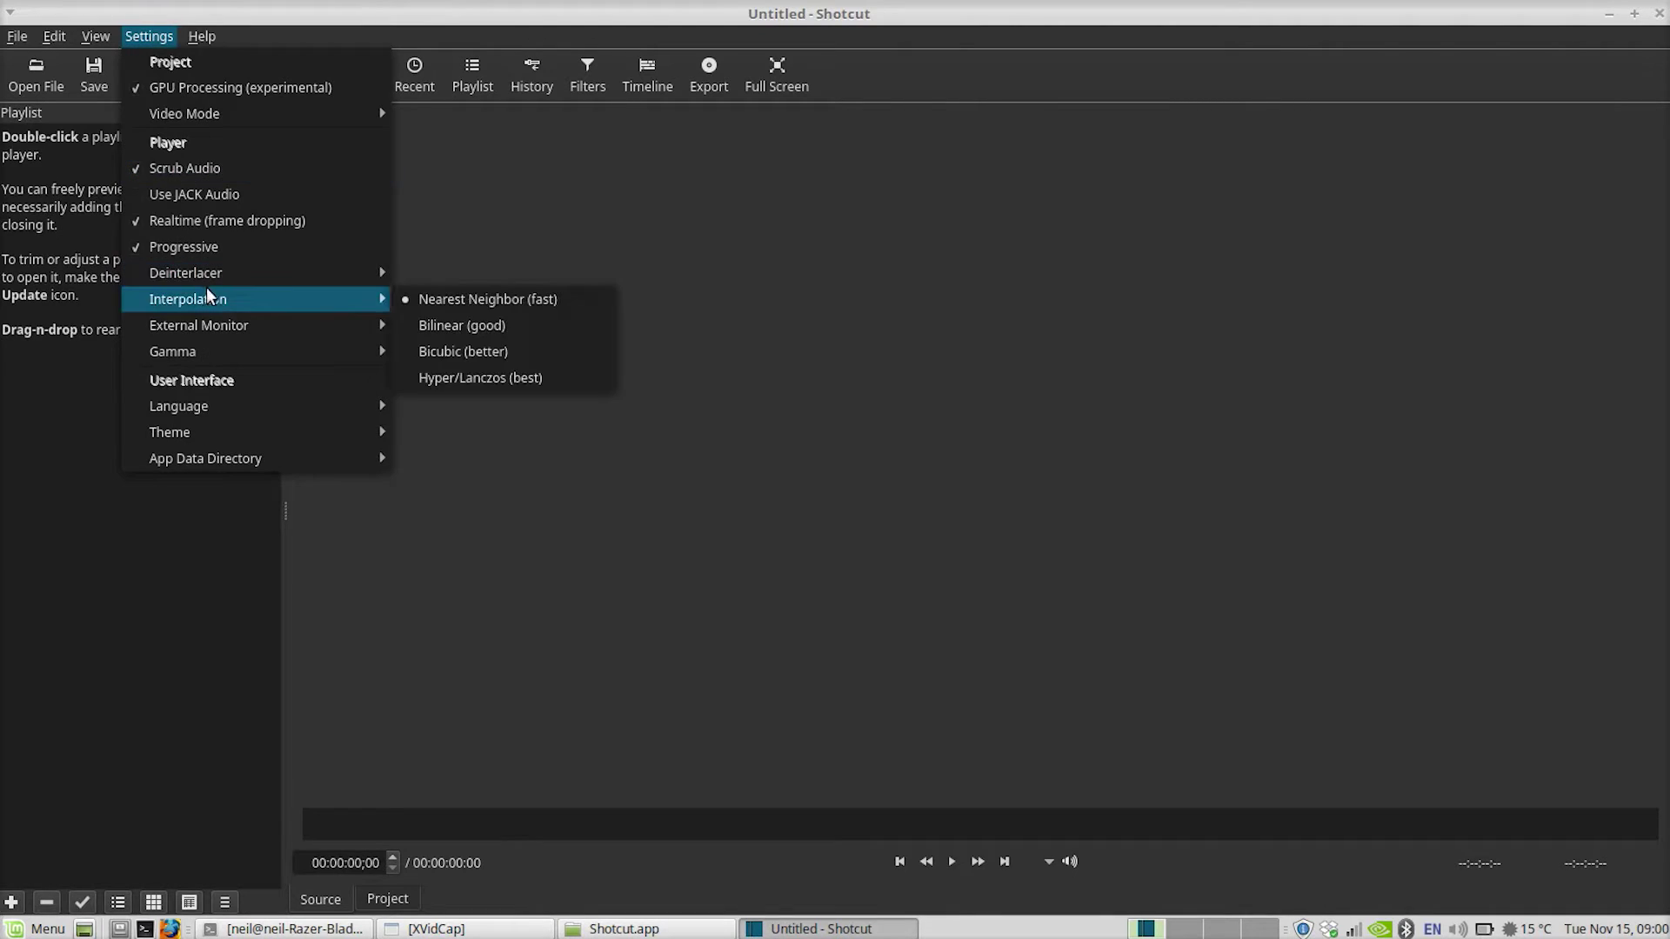
mouse_move(95, 35)
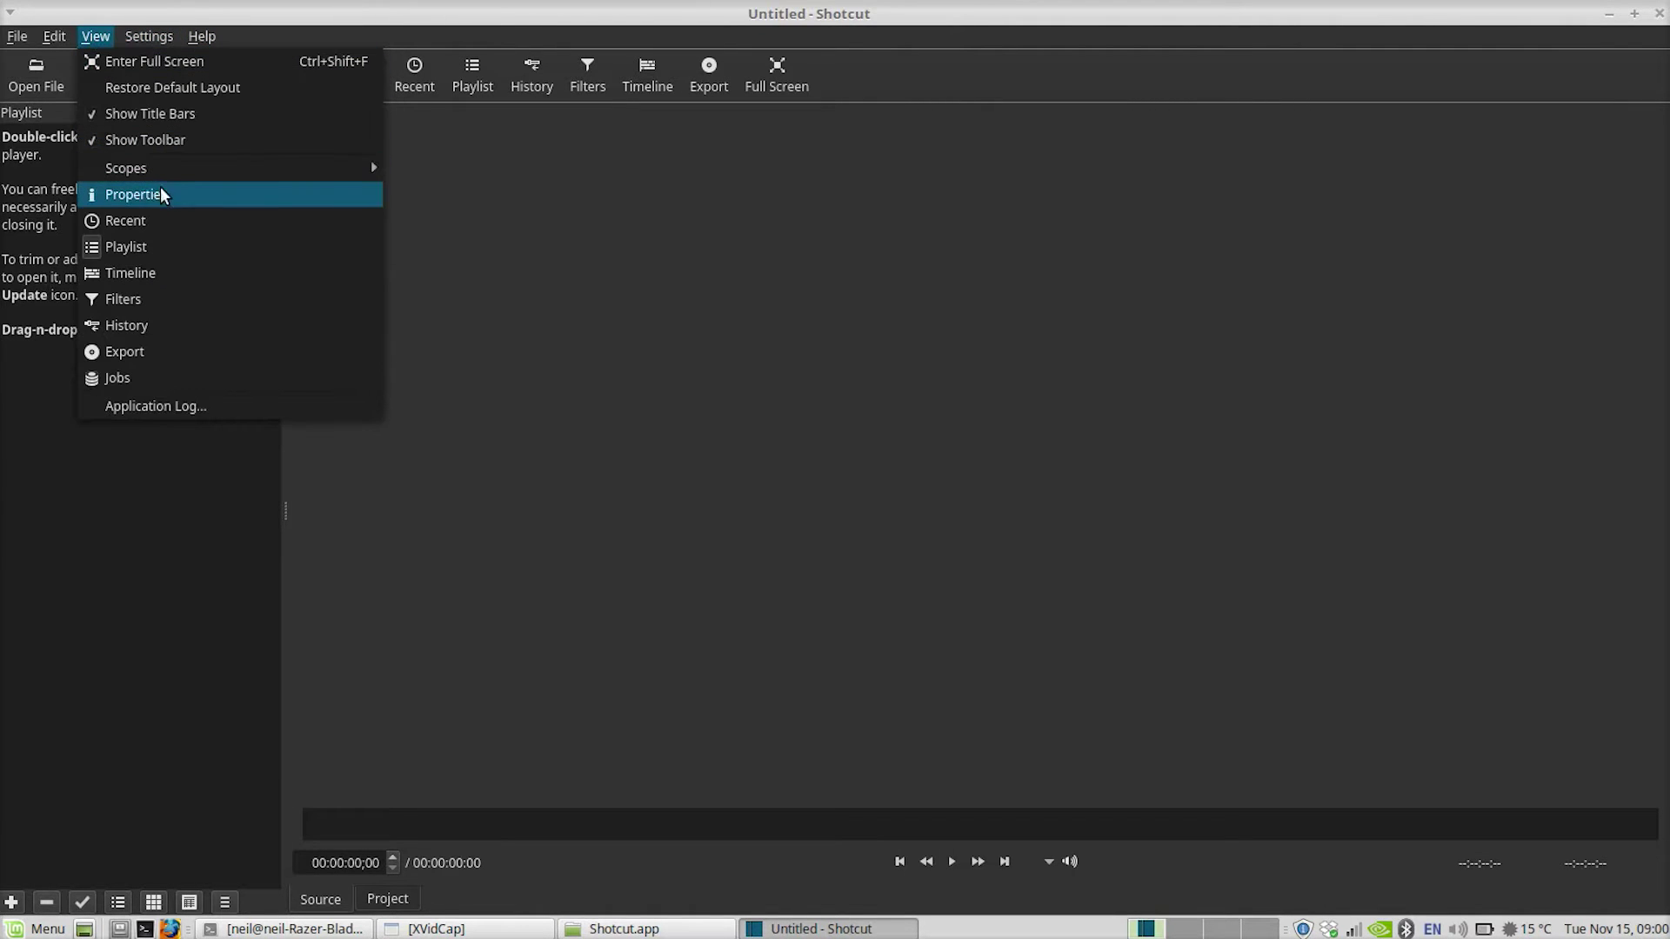
click(166, 275)
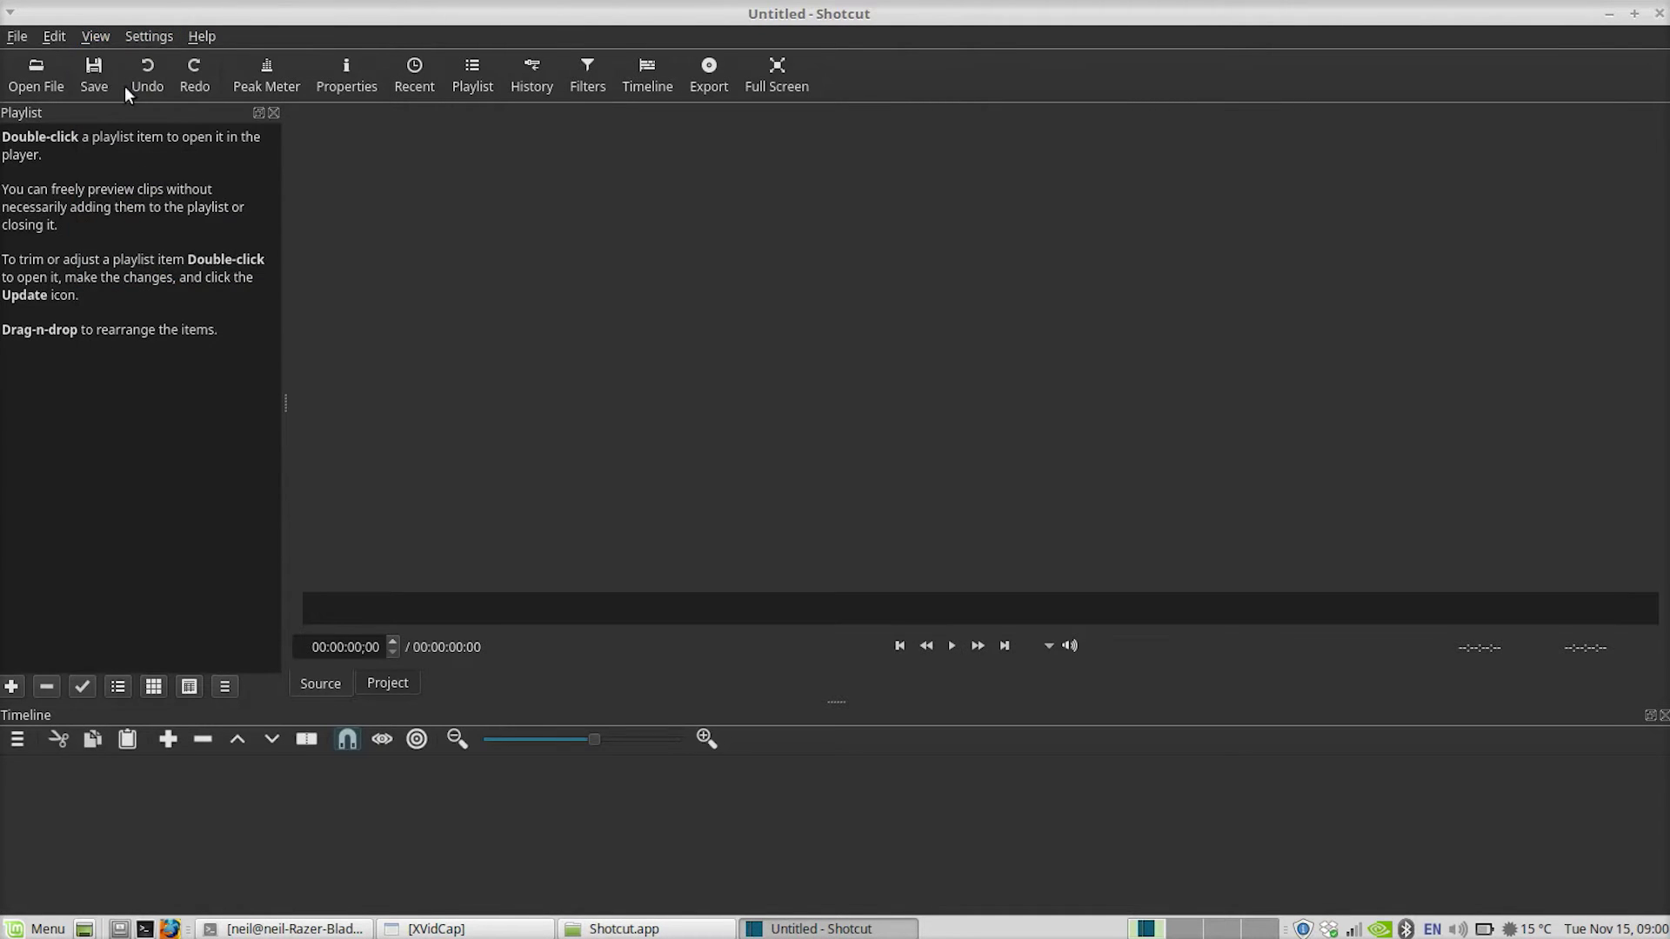
click(96, 37)
click(130, 299)
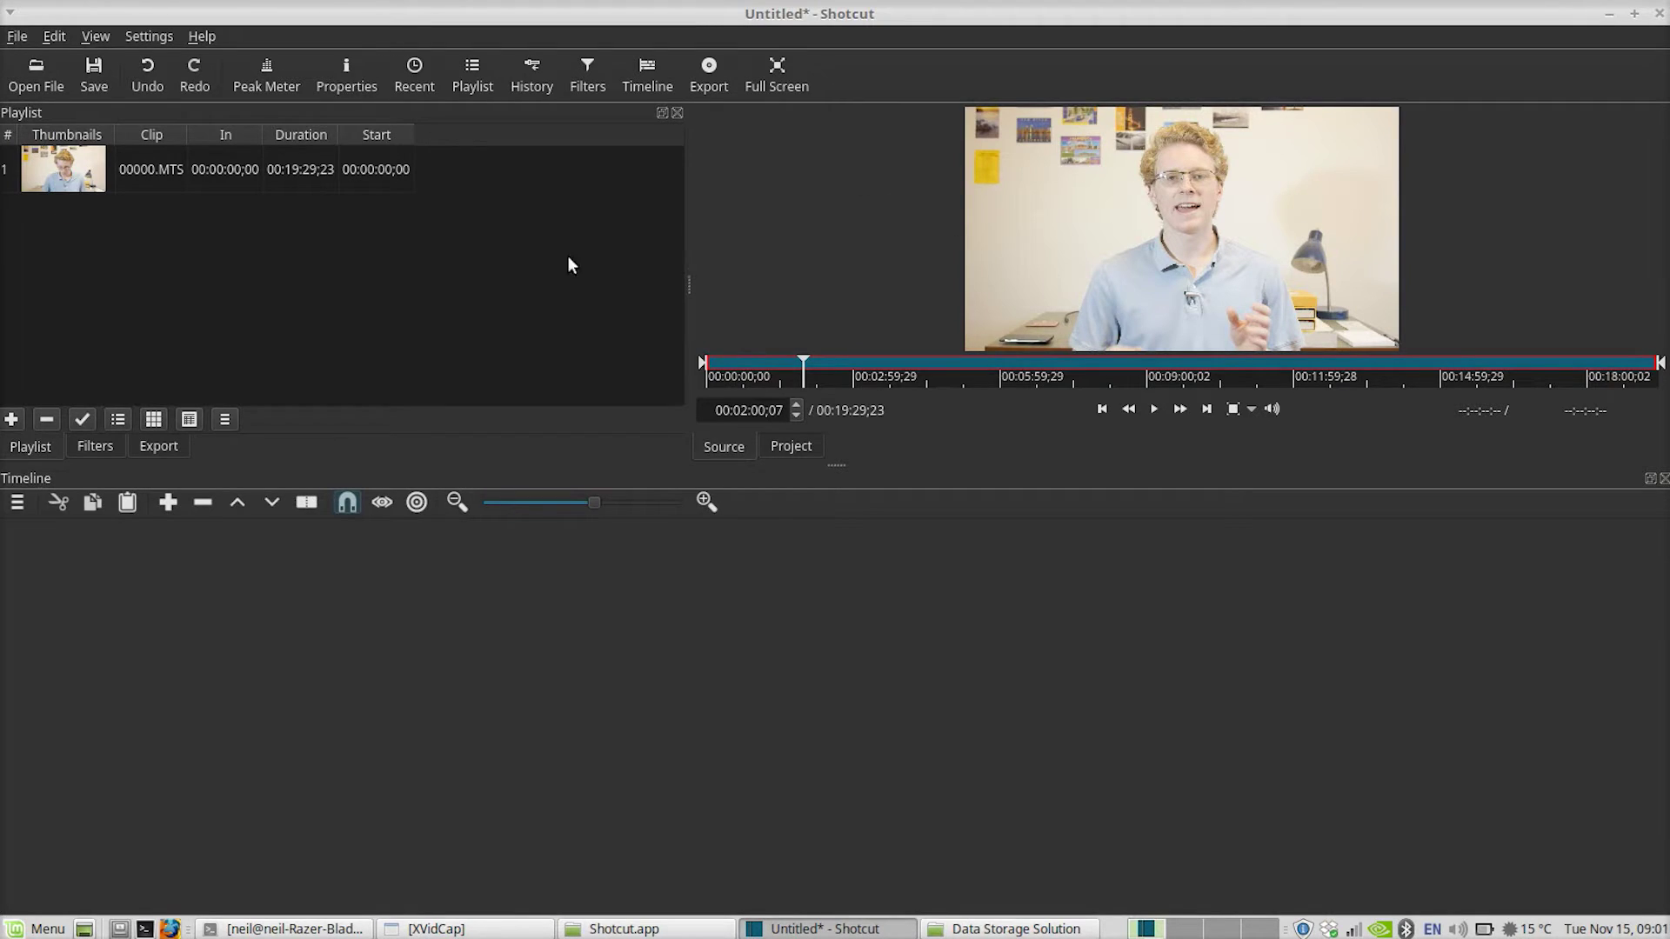
Step: Drag 00000.MTS onto the empty timeline as track V1 and move the playhead near its end
drag(78, 172, 157, 701)
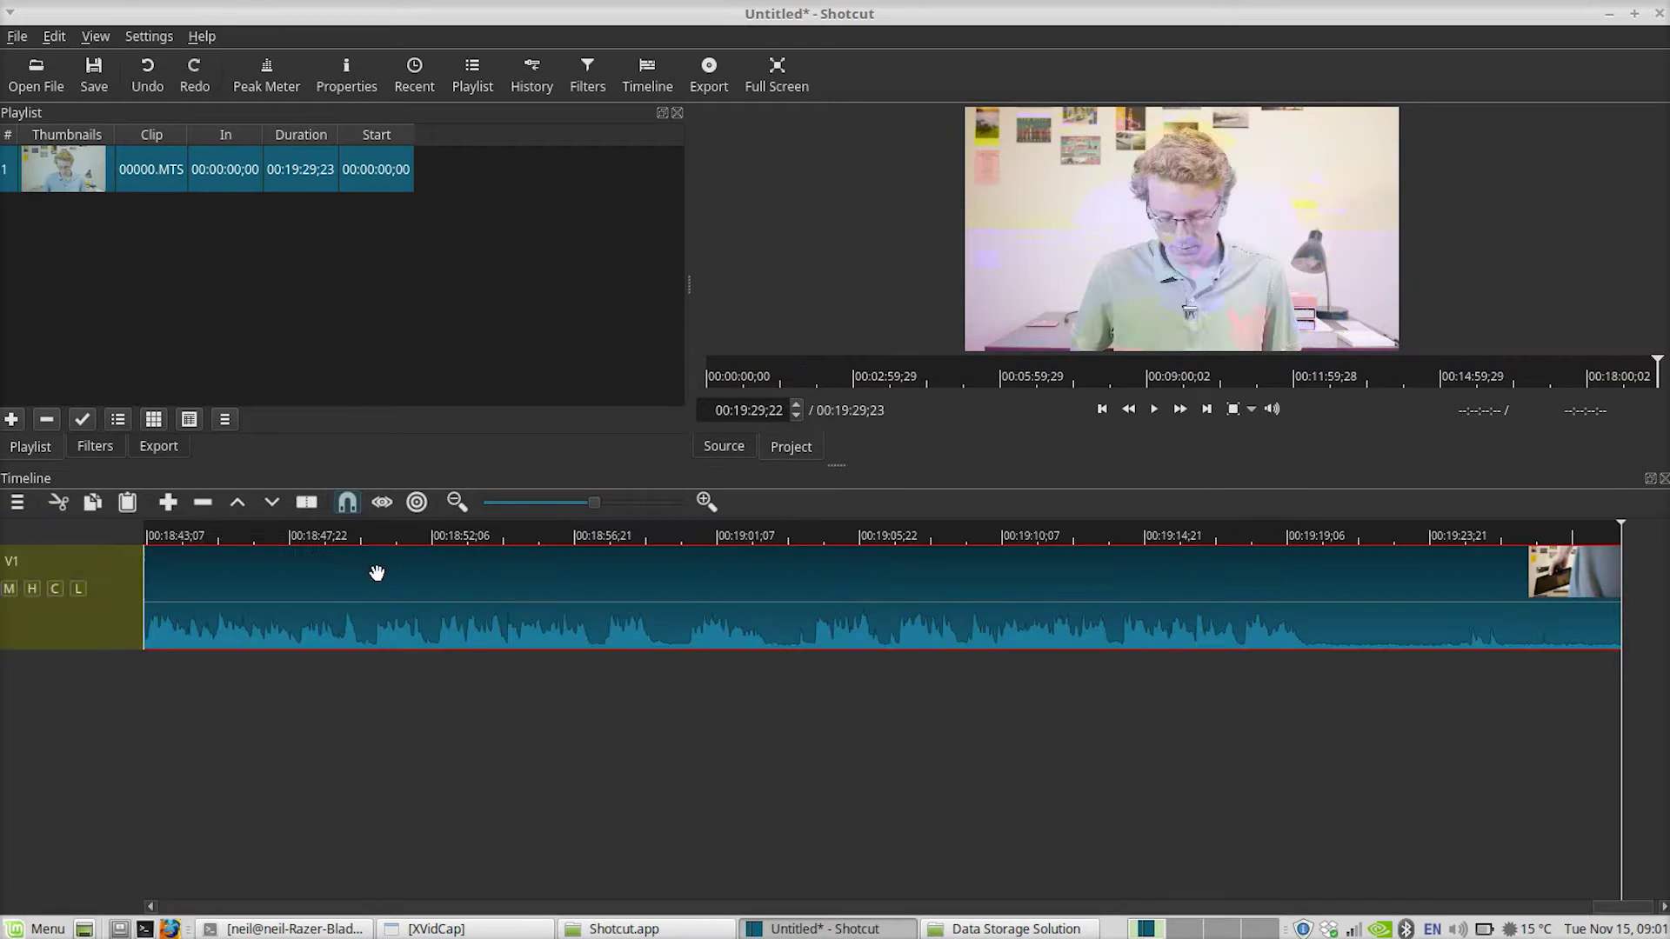
click(342, 717)
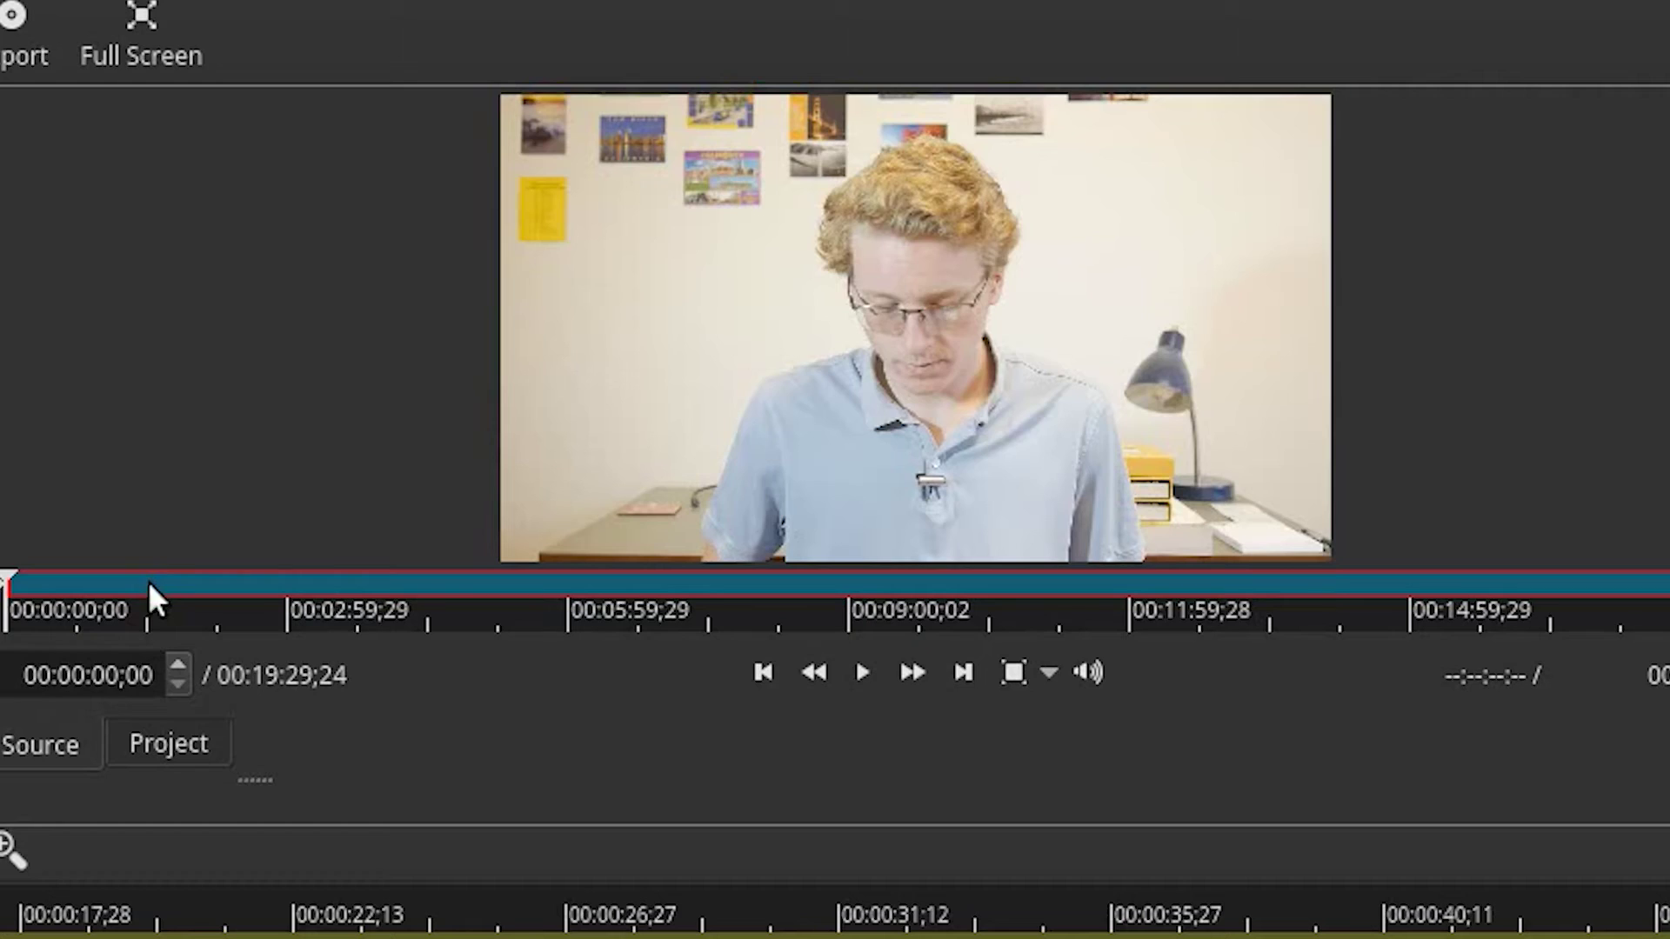
Step: Mark the source In at 00:01:32;18 and Out at 00:05:50;00
click(148, 581)
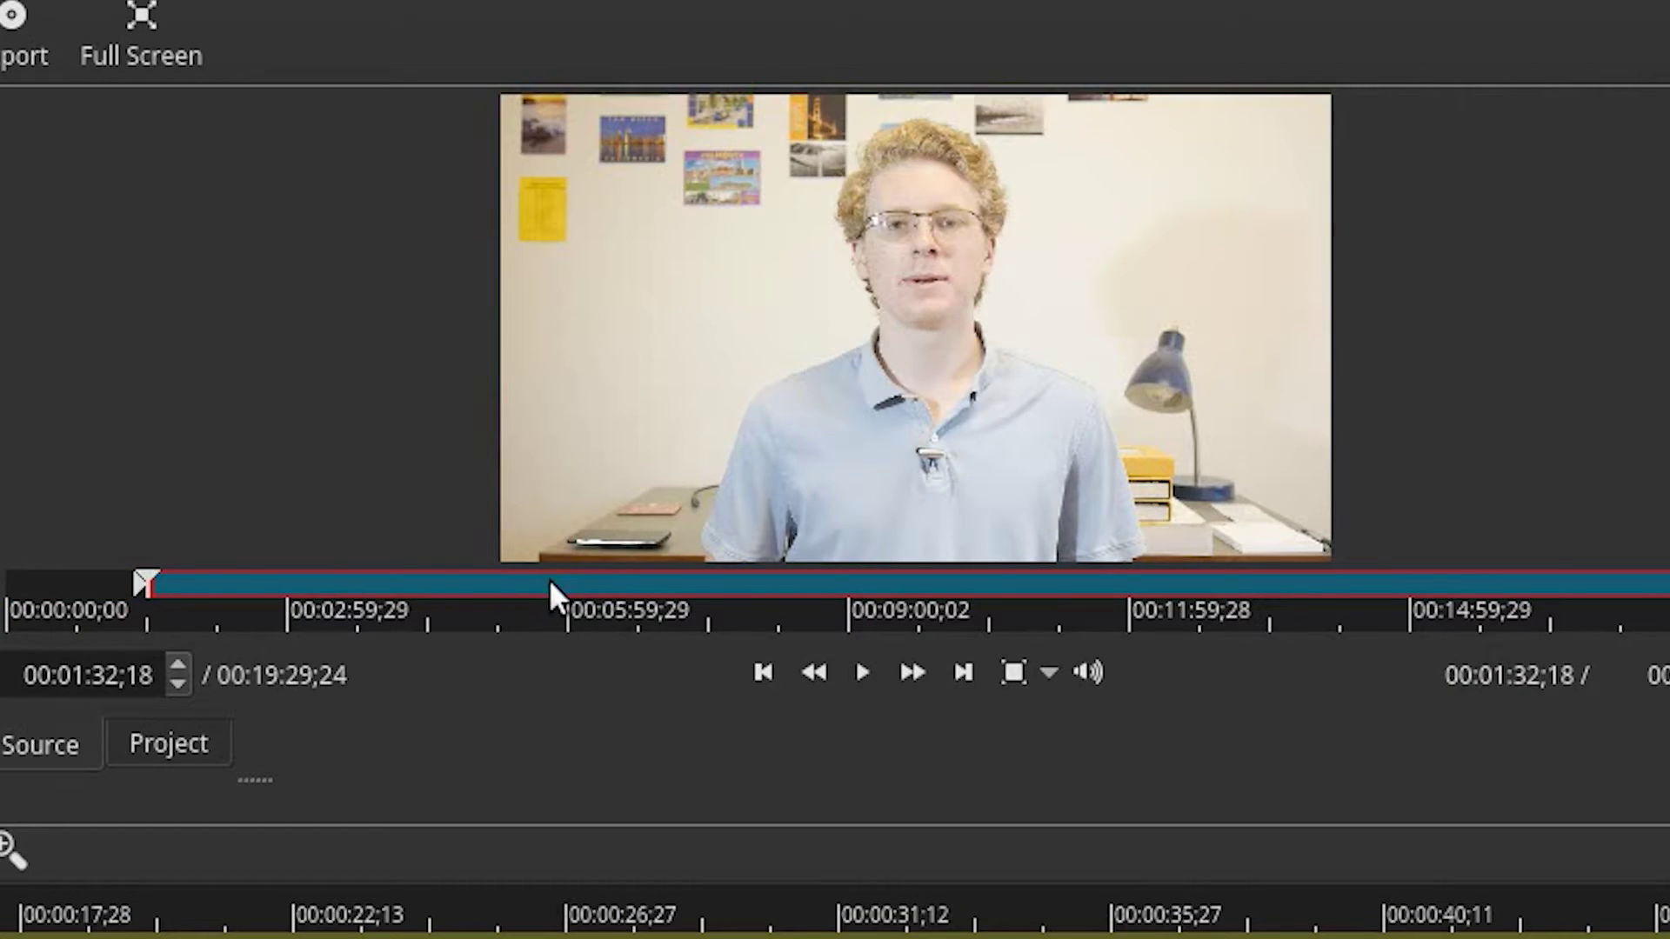
click(550, 578)
key(o)
Step: Place the trimmed section on V1 and slide it back toward the first clip
drag(1187, 202, 163, 593)
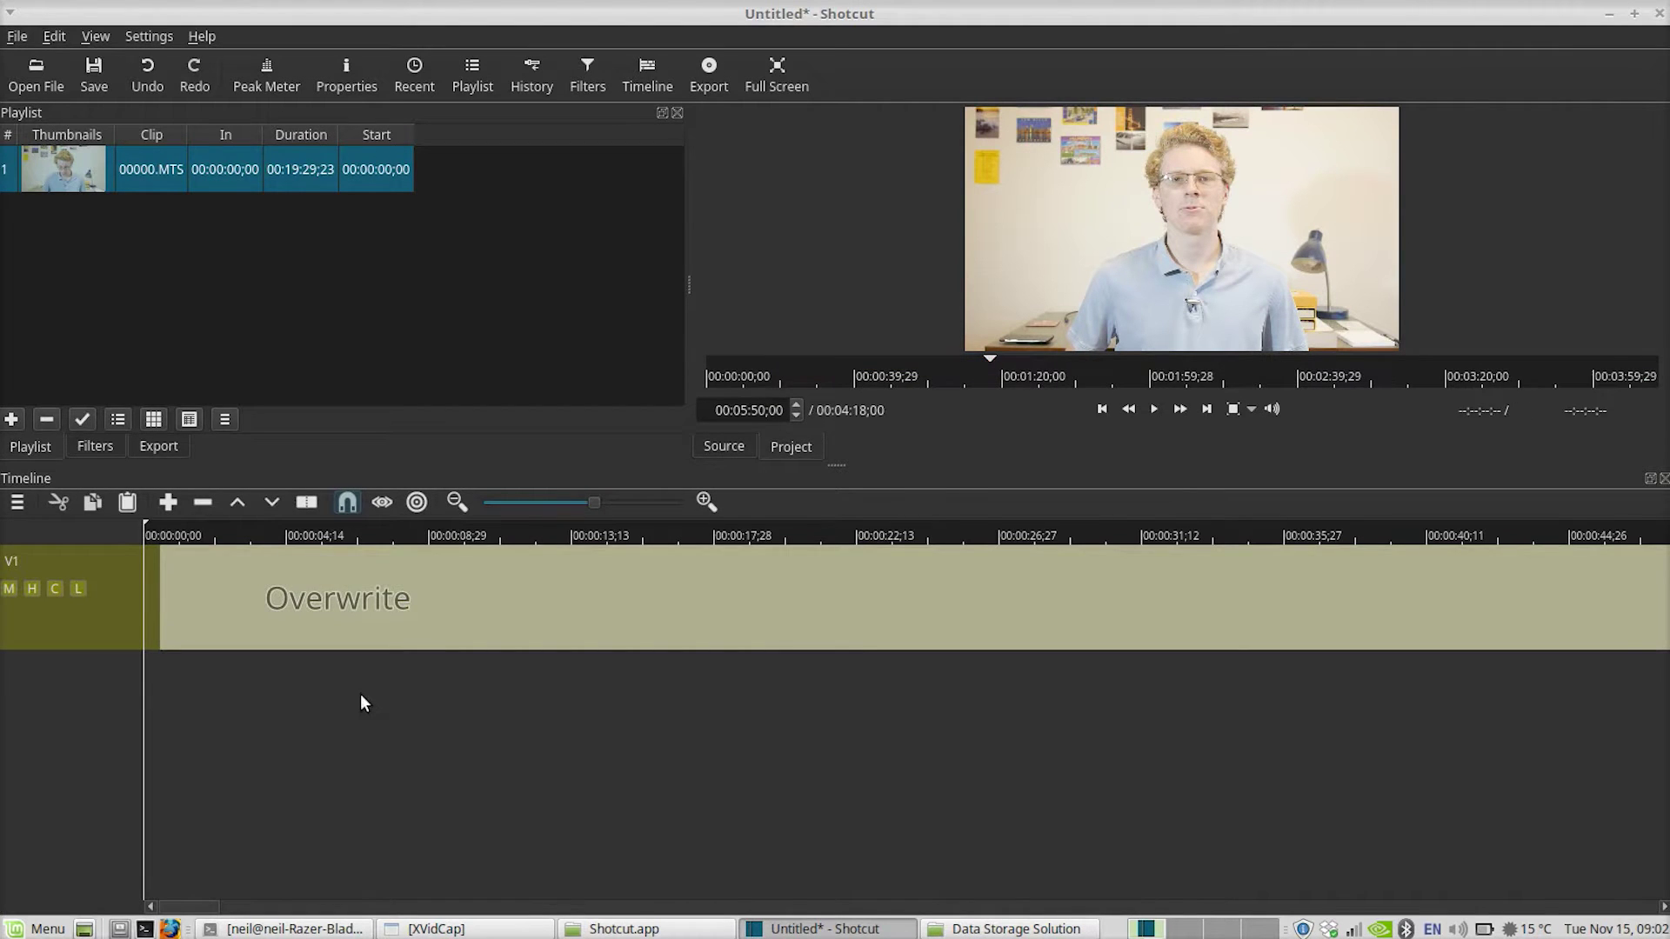
drag(364, 703, 366, 701)
mouse_move(734, 606)
mouse_down()
mouse_move(706, 606)
mouse_move(723, 606)
mouse_up()
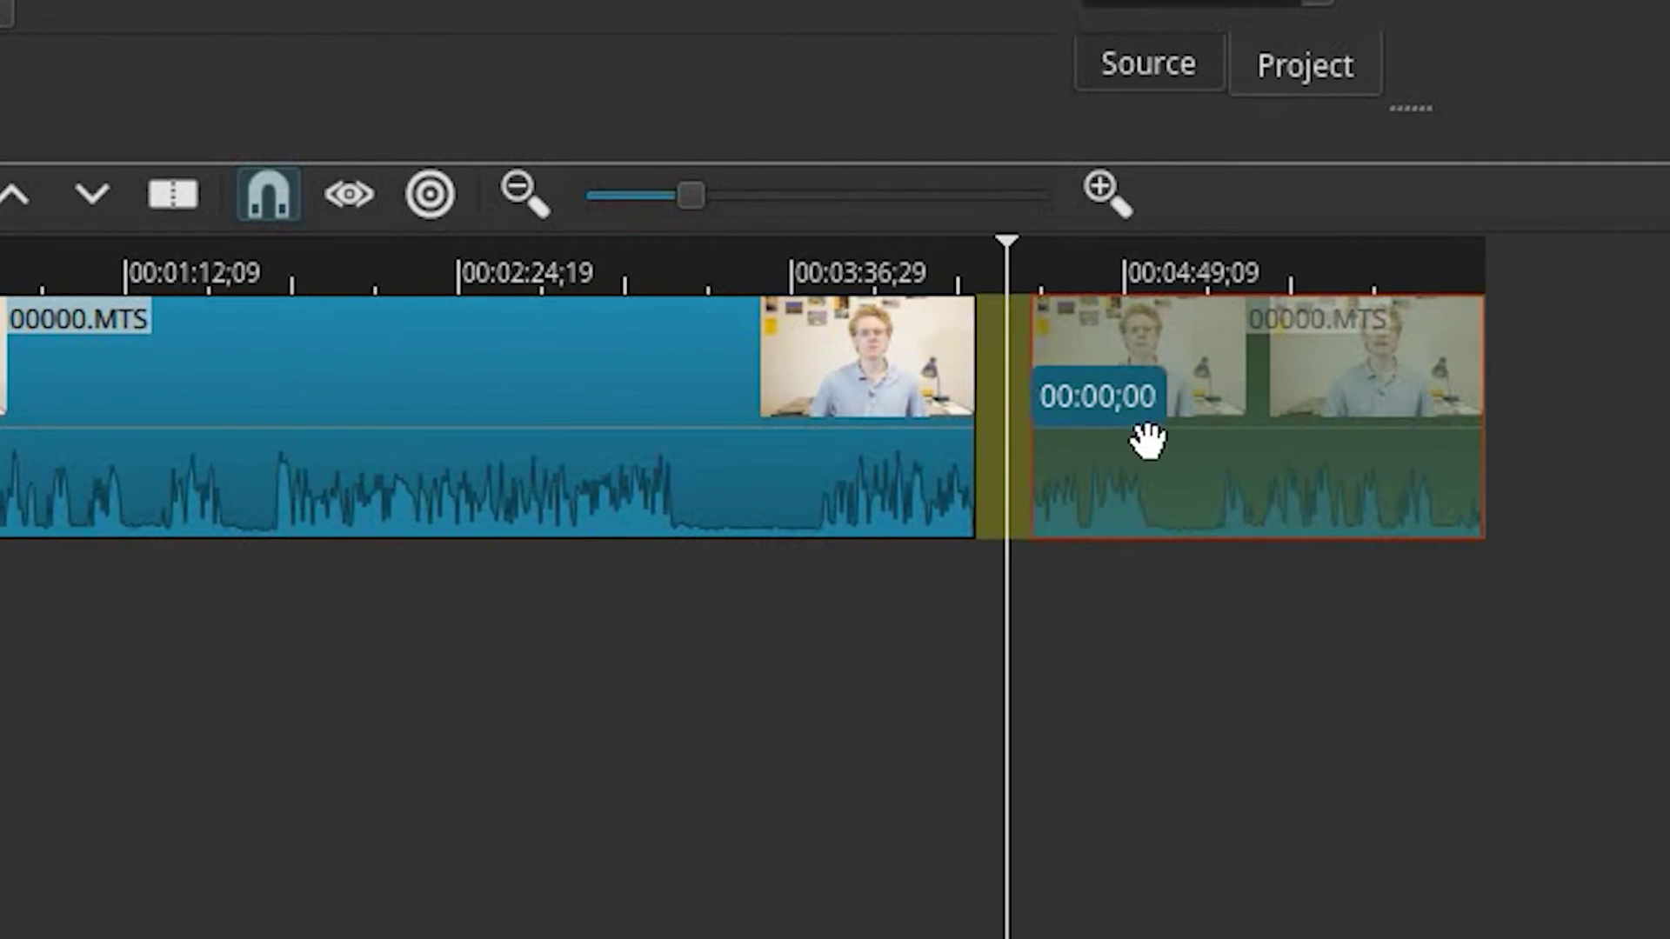
mouse_move(1117, 437)
mouse_down()
mouse_move(1084, 433)
mouse_move(1136, 444)
mouse_move(1033, 433)
mouse_move(1114, 436)
mouse_up()
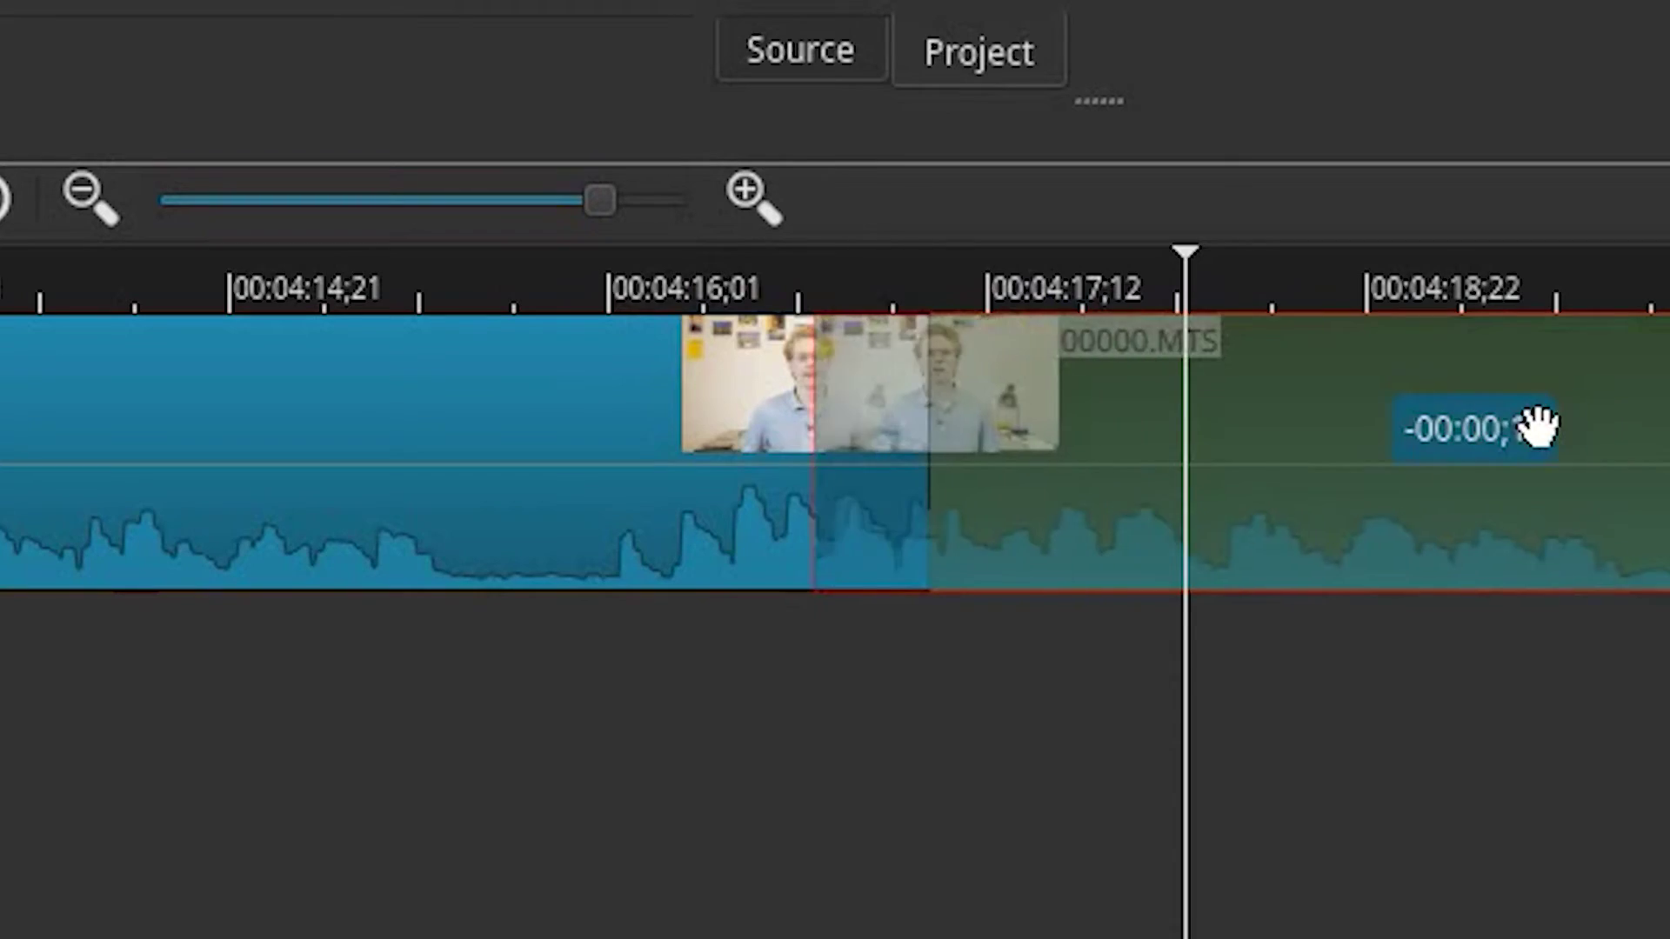
Step: Overlap the second clip onto the first clip's end to form a crossfade, then set the playhead past it
drag(1538, 426, 1541, 428)
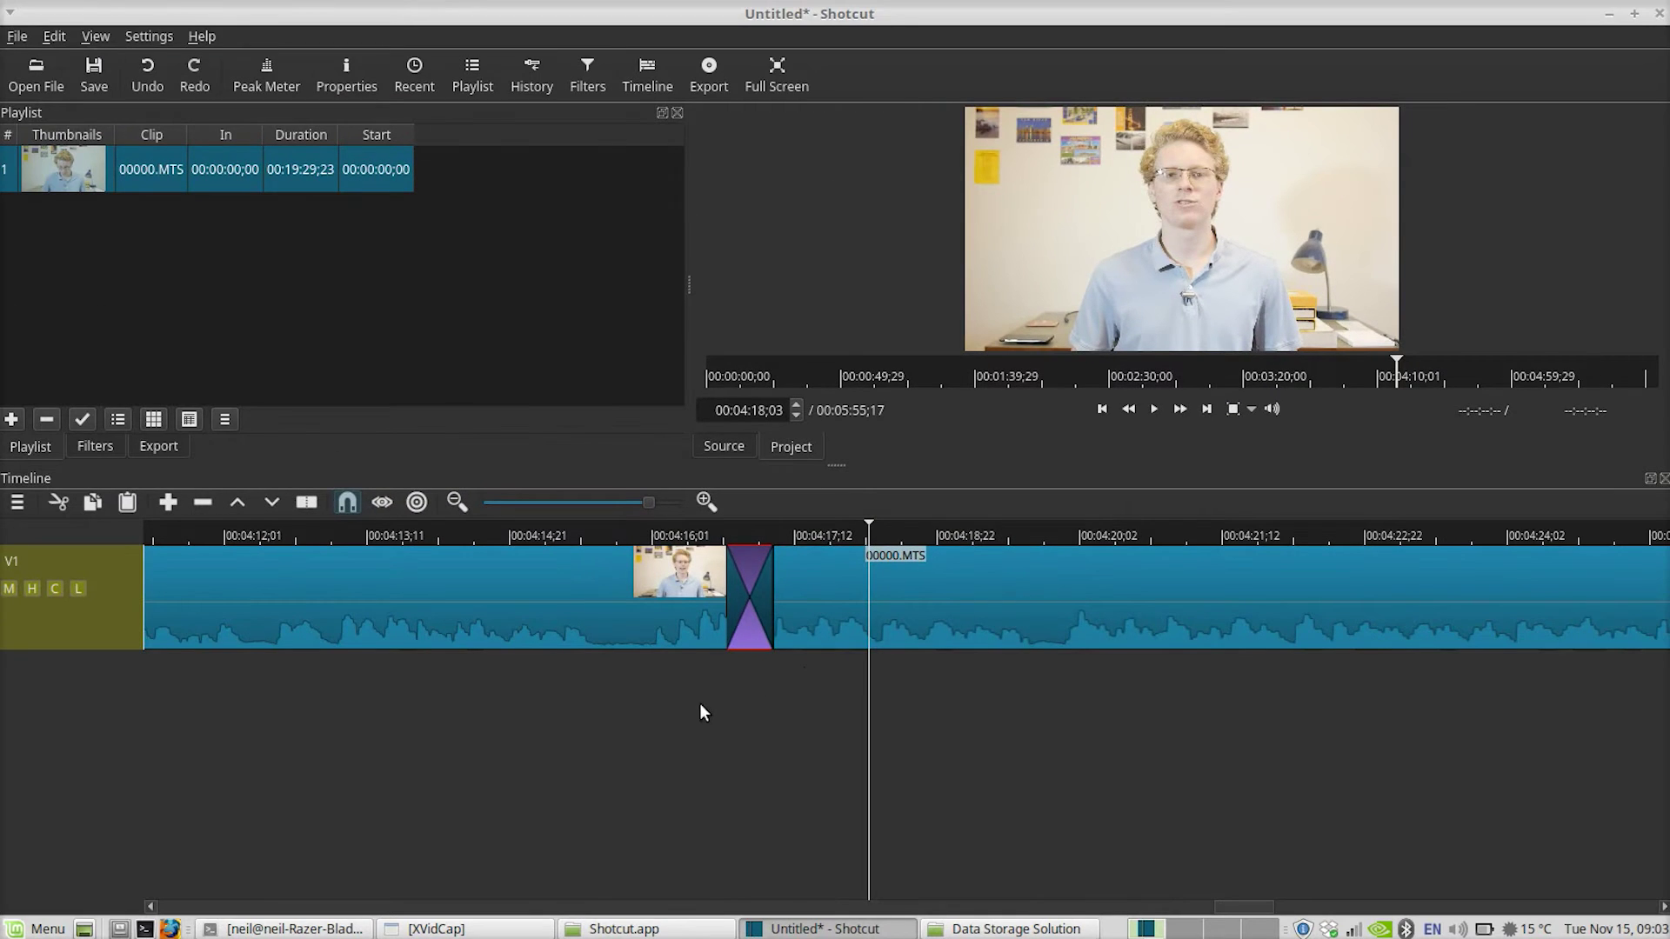
click(681, 707)
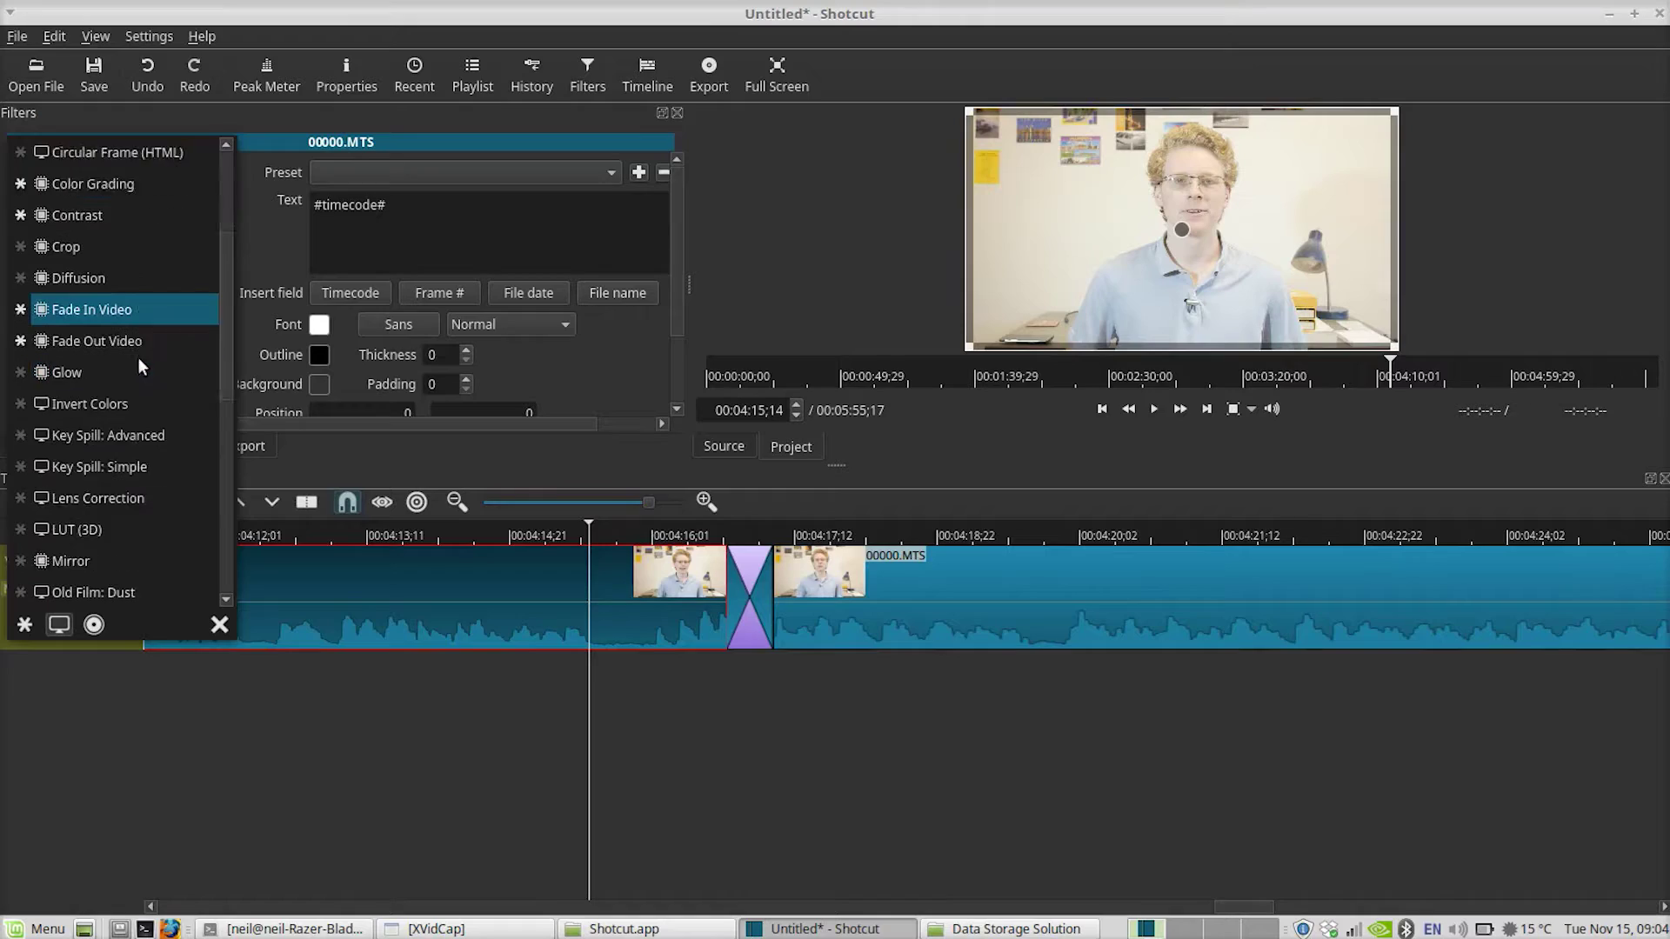
Step: Add a Text filter to the 00000.MTS clip
scroll(138, 357, down, 1)
scroll(155, 466, down, 6)
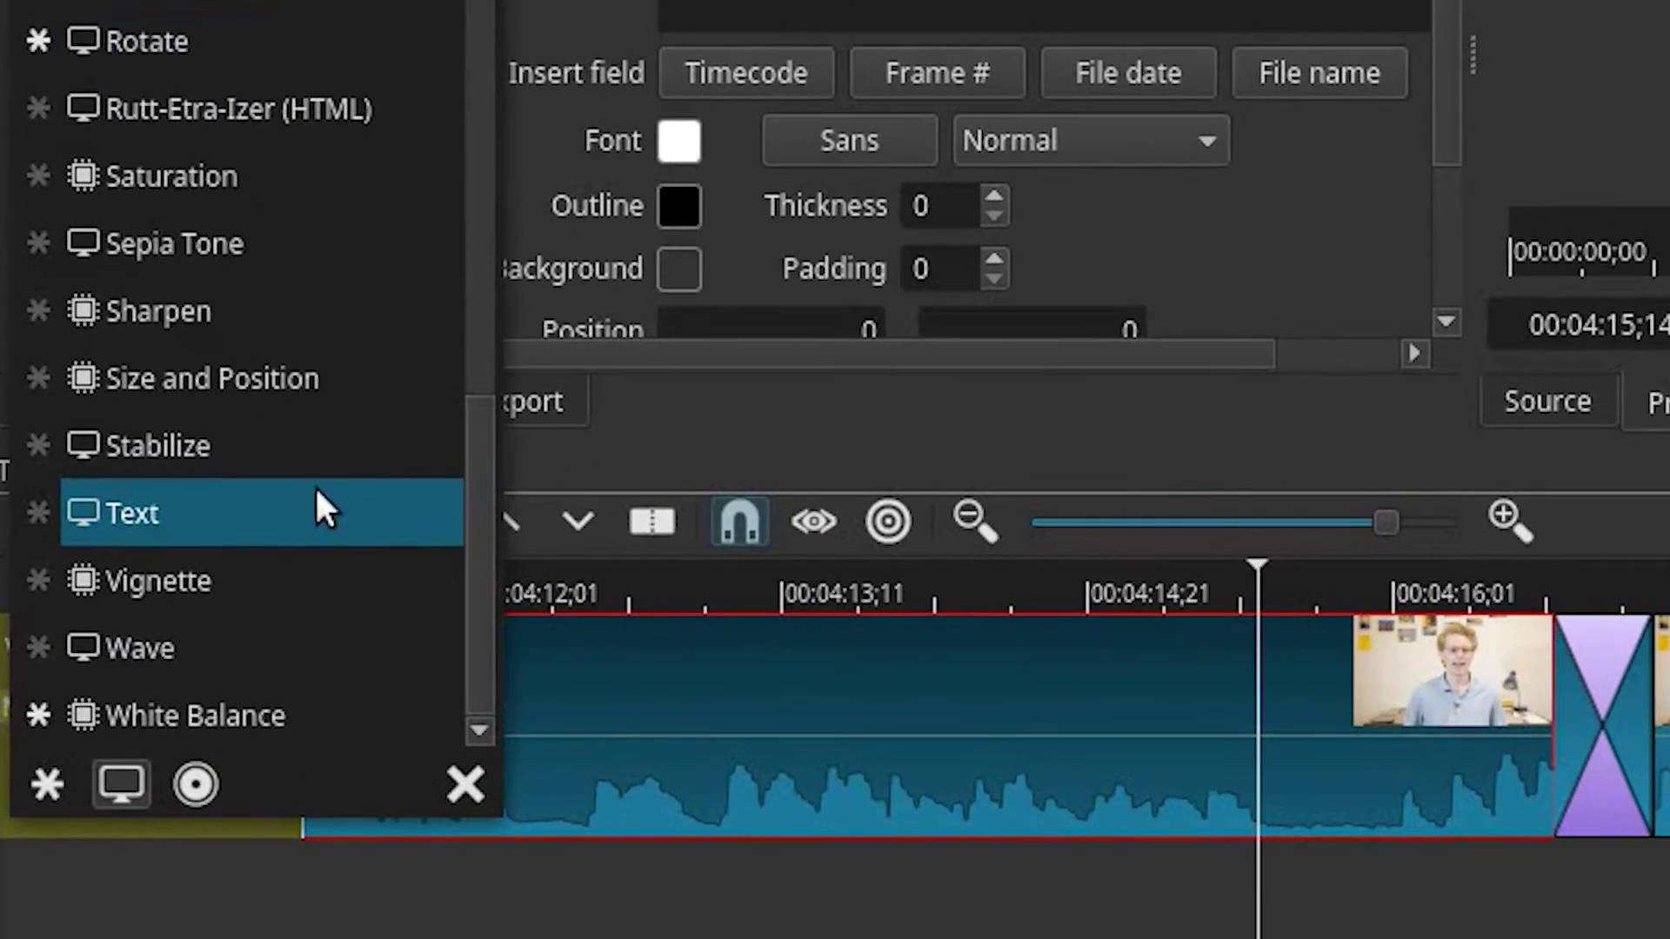
click(315, 504)
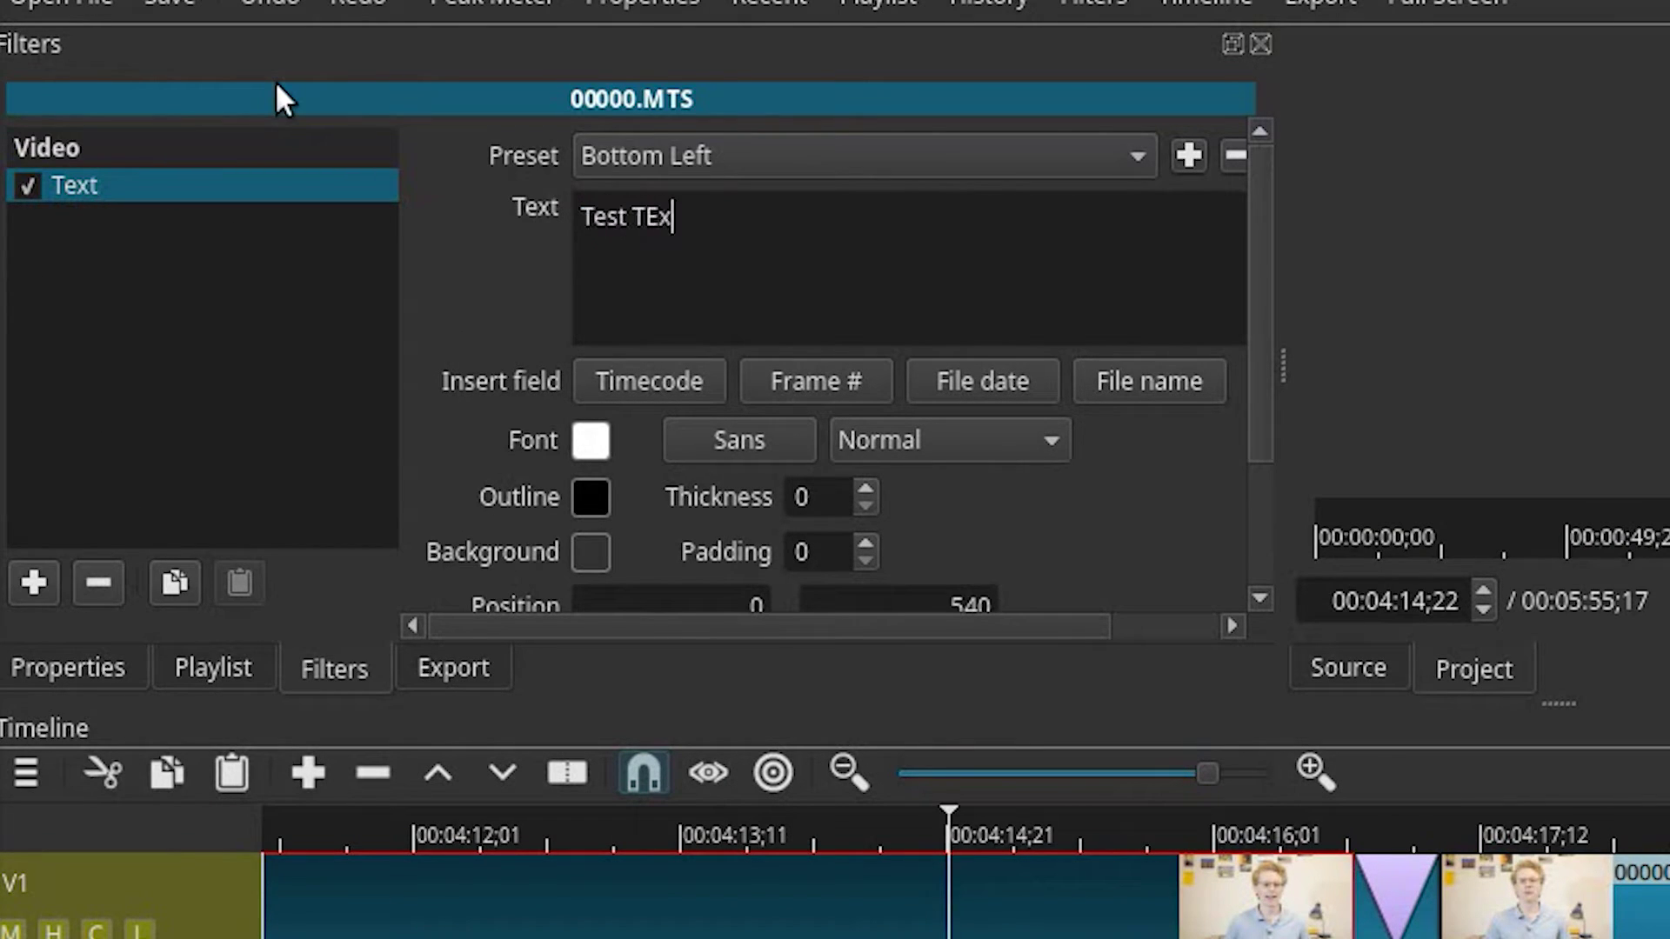
text(EXT)
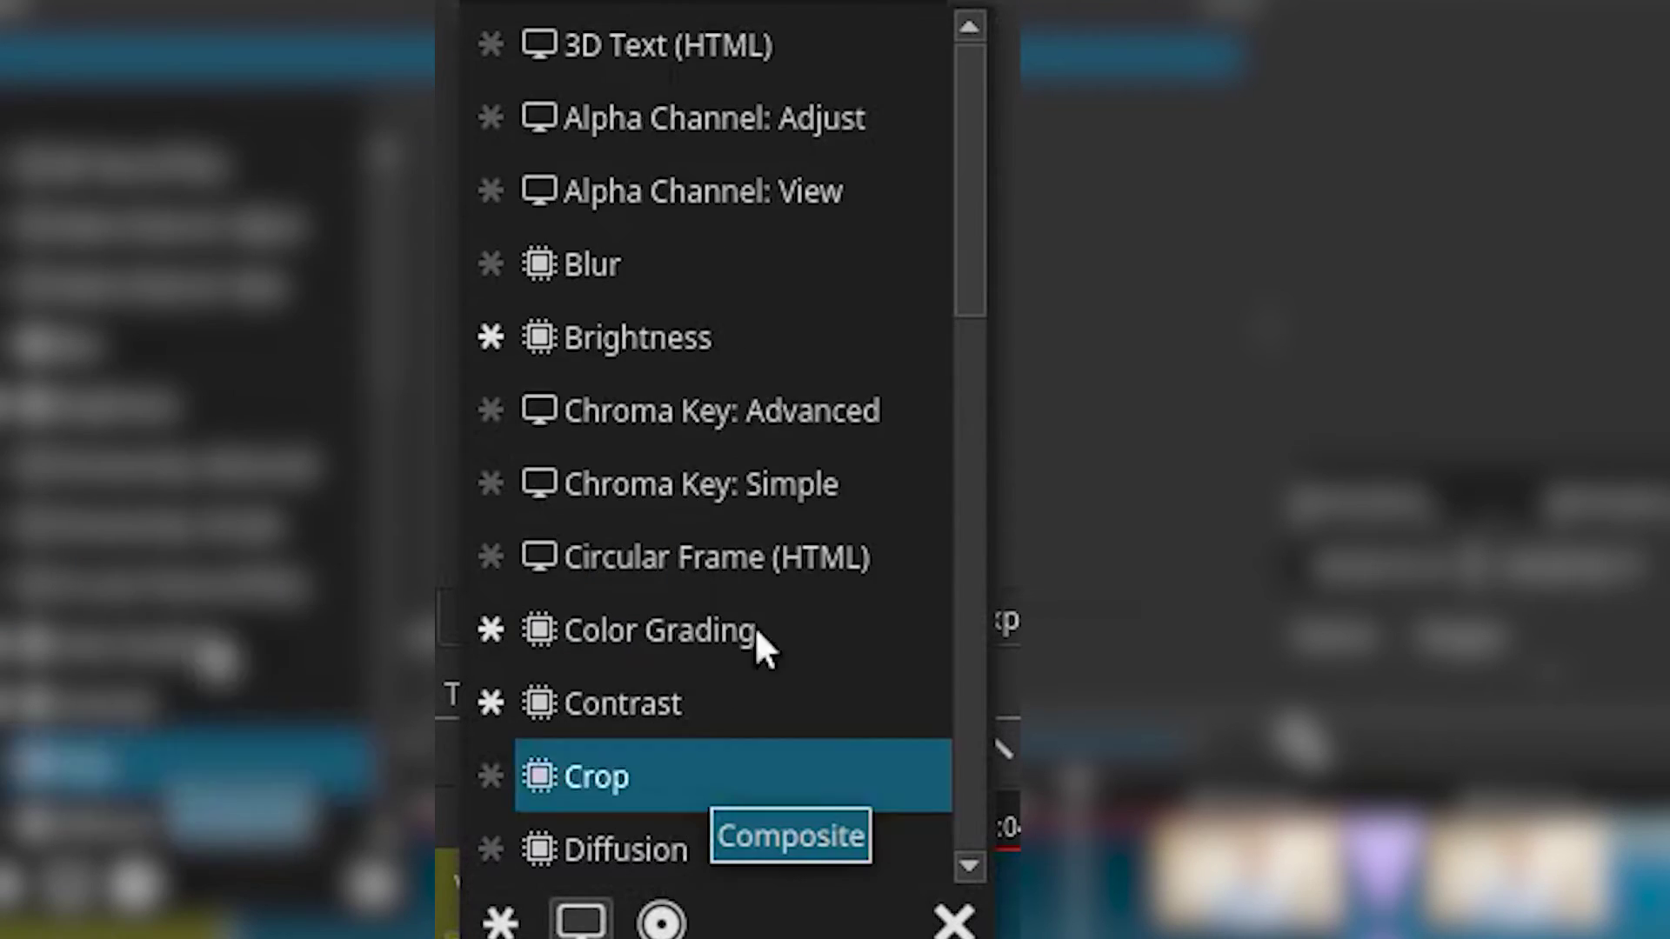
Step: Add a Color Grading filter to the clip from the video filter list
scroll(752, 609, down, 3)
scroll(745, 546, down, 3)
click(739, 552)
scroll(739, 548, down, 2)
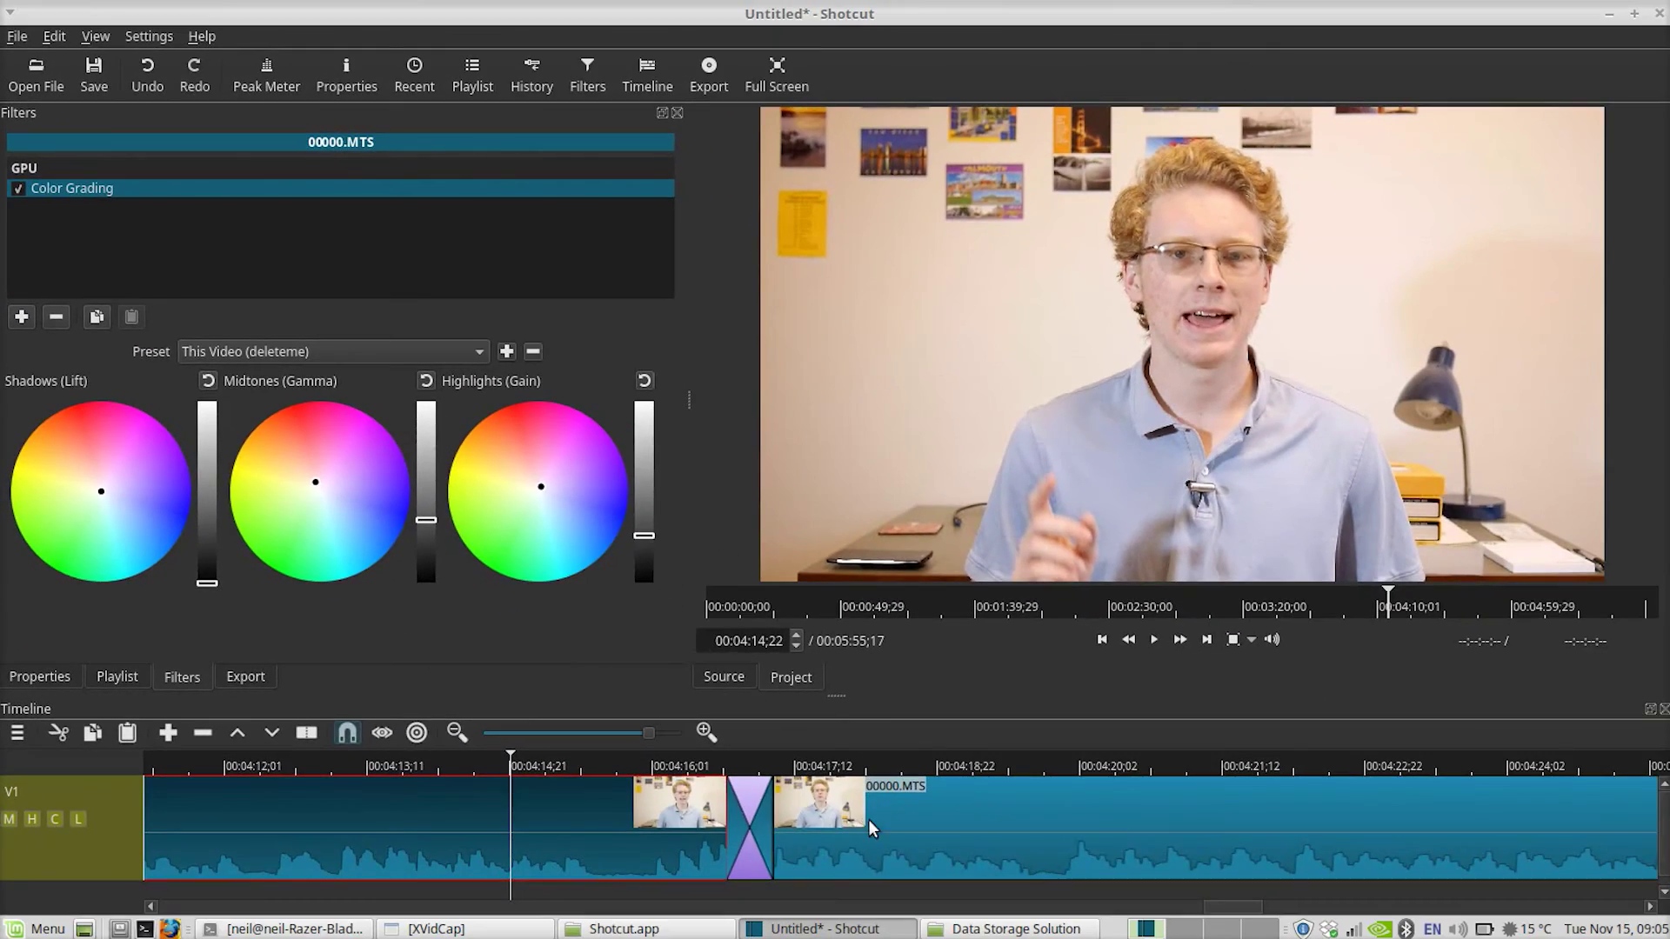
Step: Grade the post-crossfade clip with the This Video (deleteme) preset and play it back faster
click(870, 826)
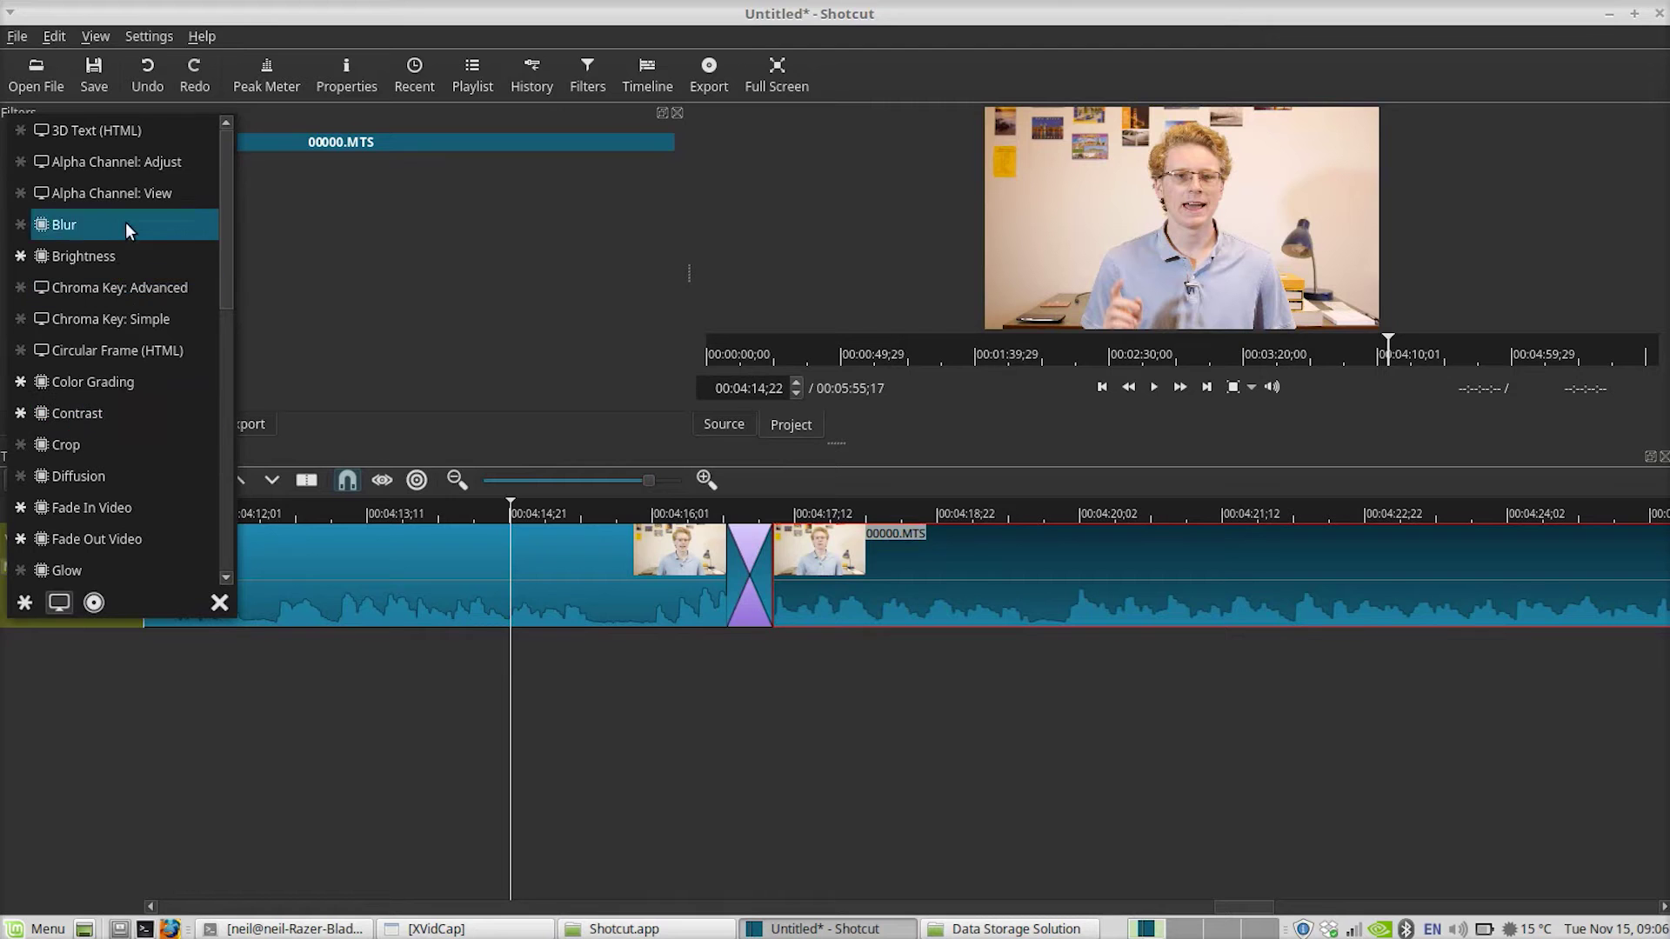
click(113, 381)
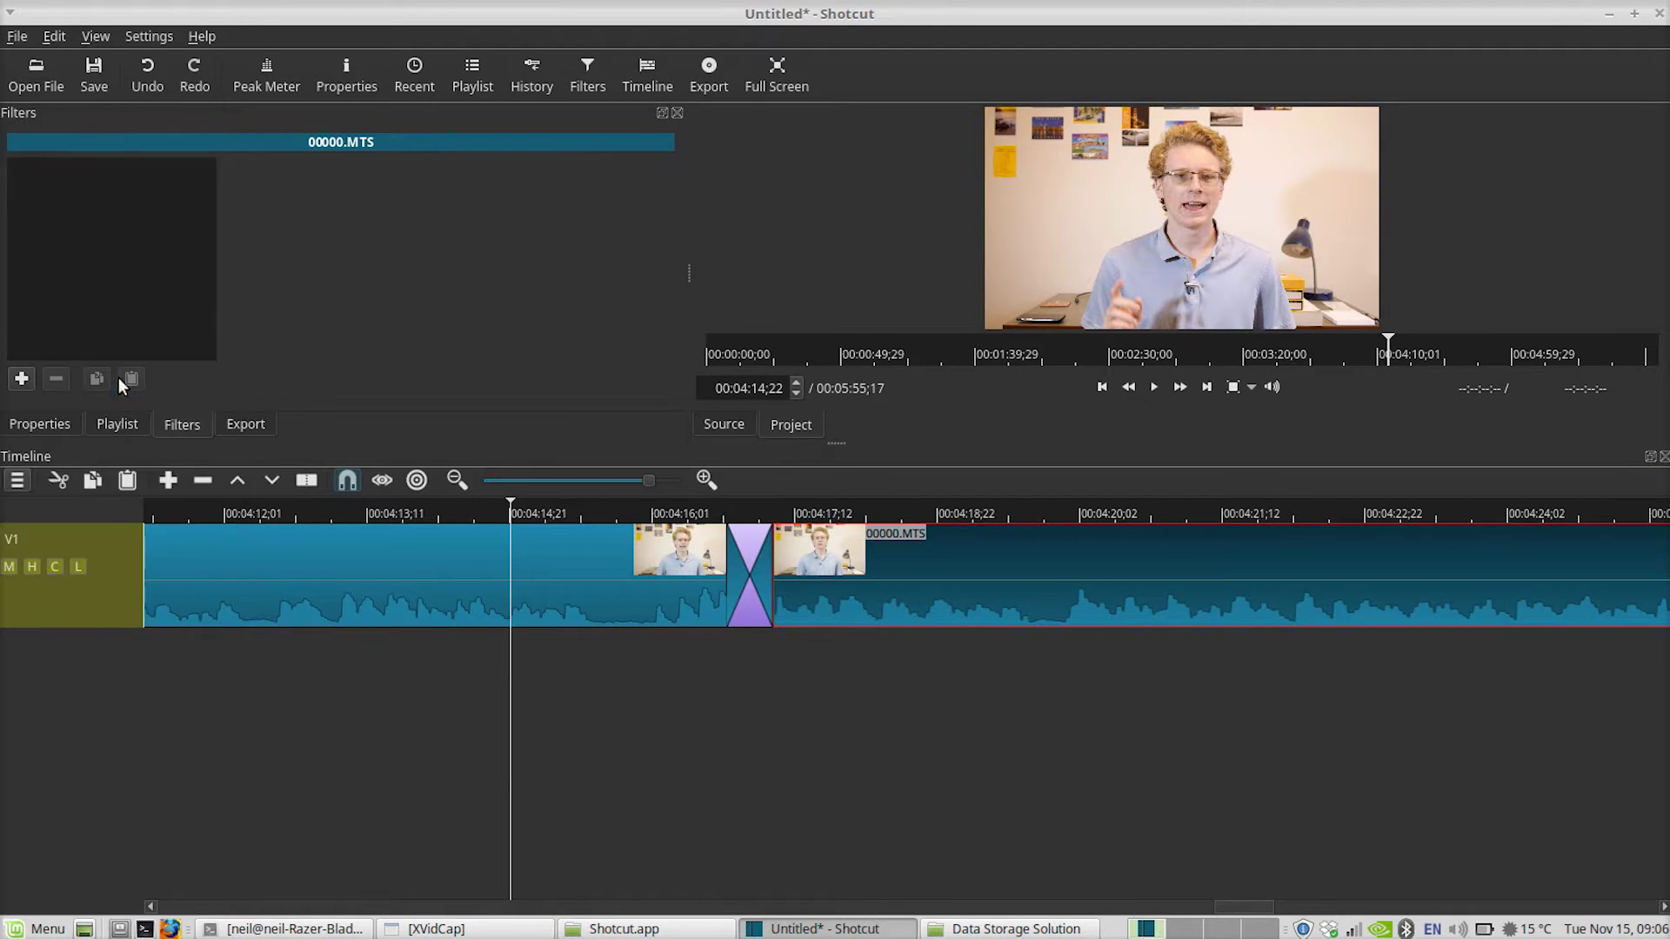
click(672, 193)
click(645, 259)
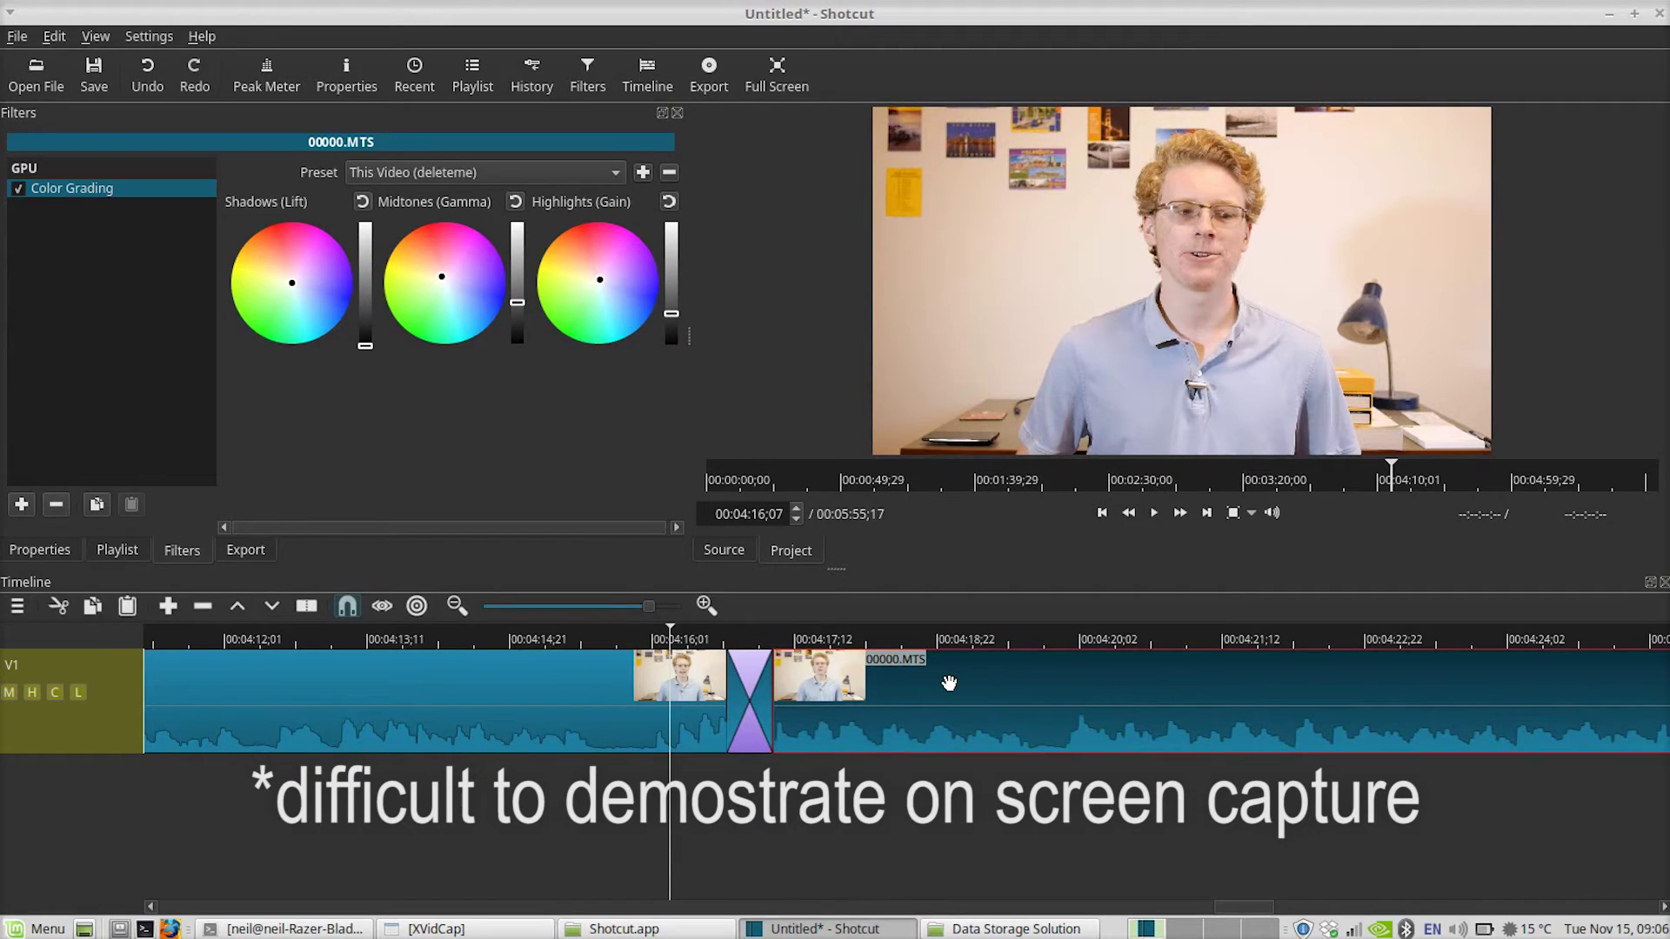
key(l)
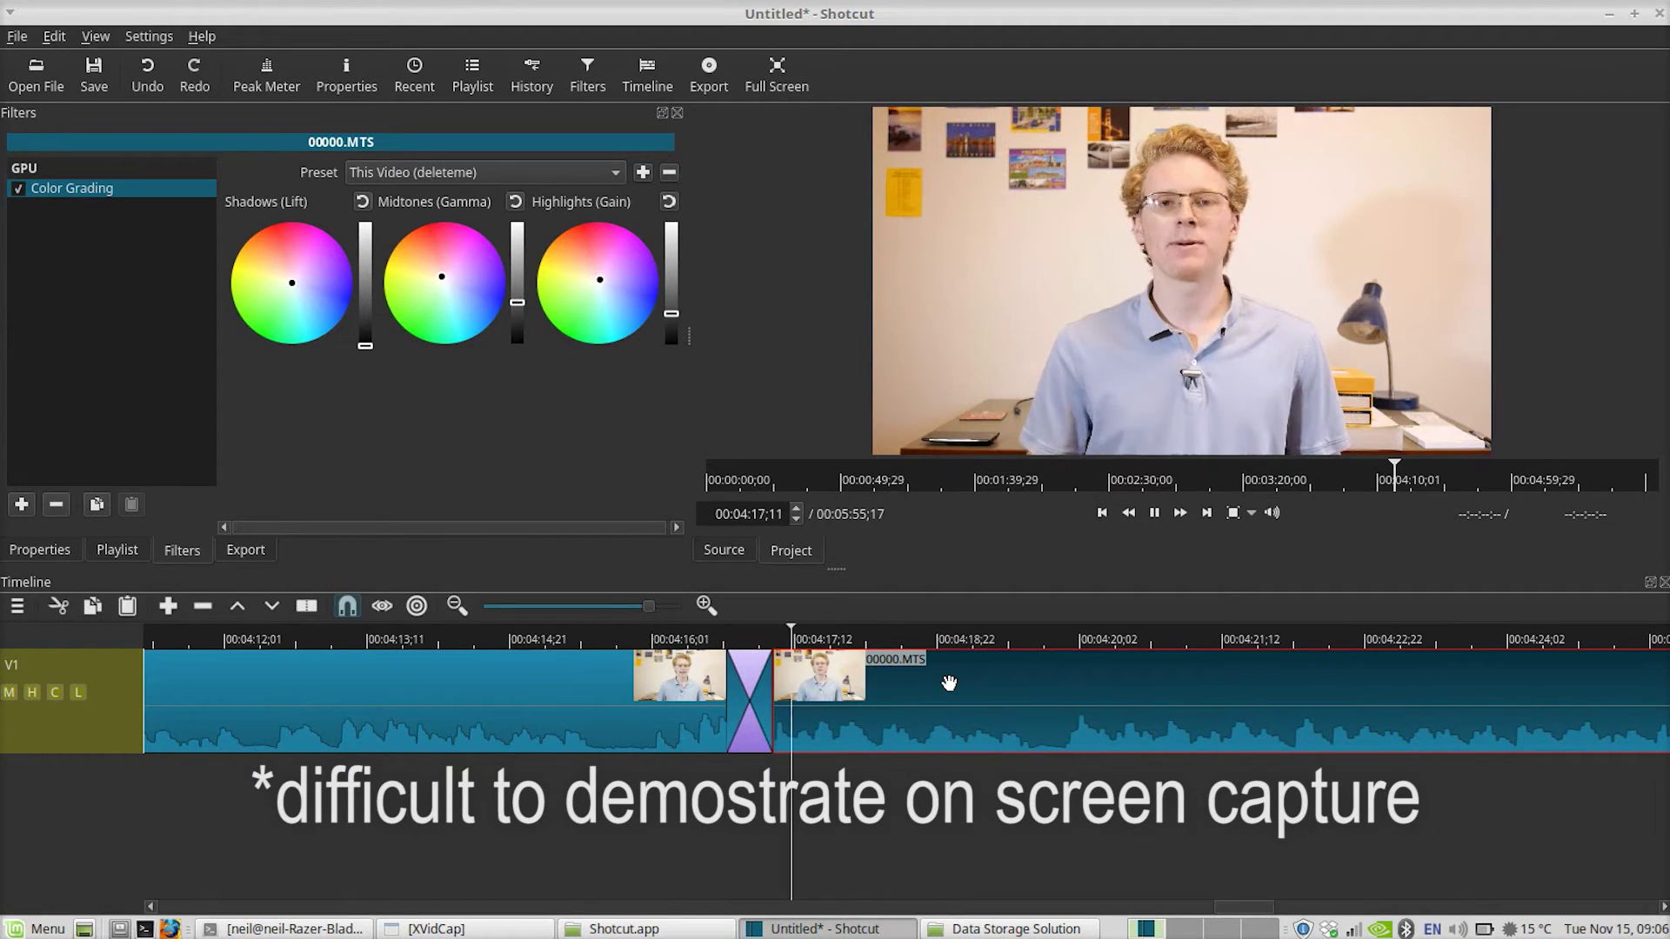
key(l)
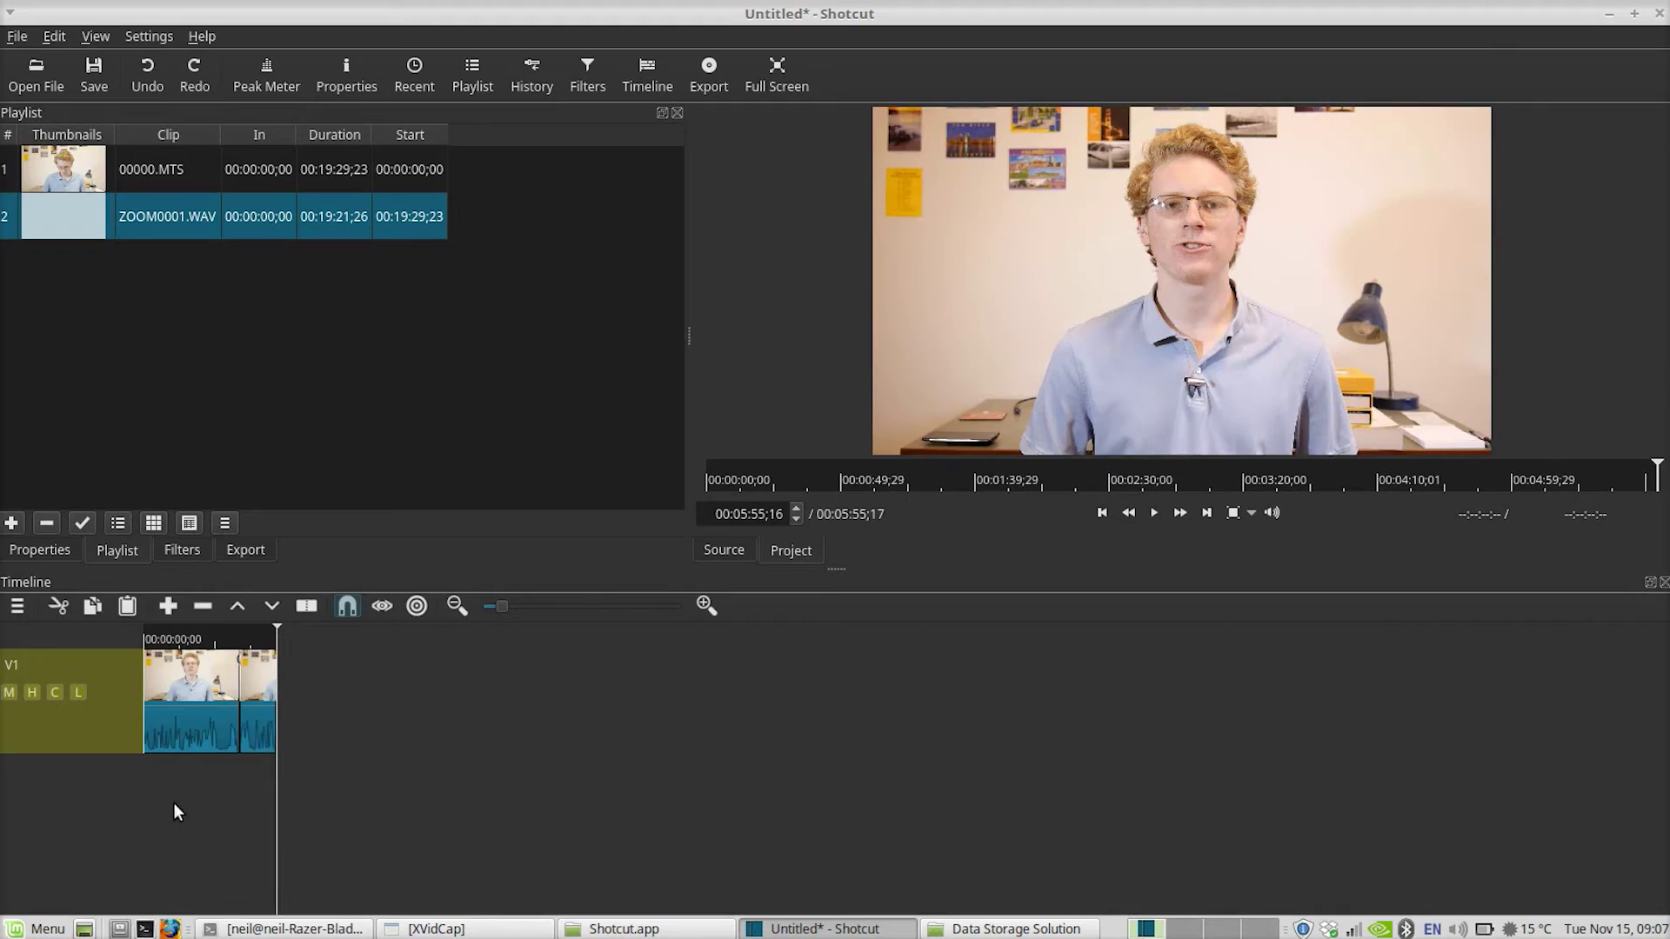
Step: Add an audio track A1 and place ZOOM0001.WAV on it
right_click(172, 806)
click(306, 693)
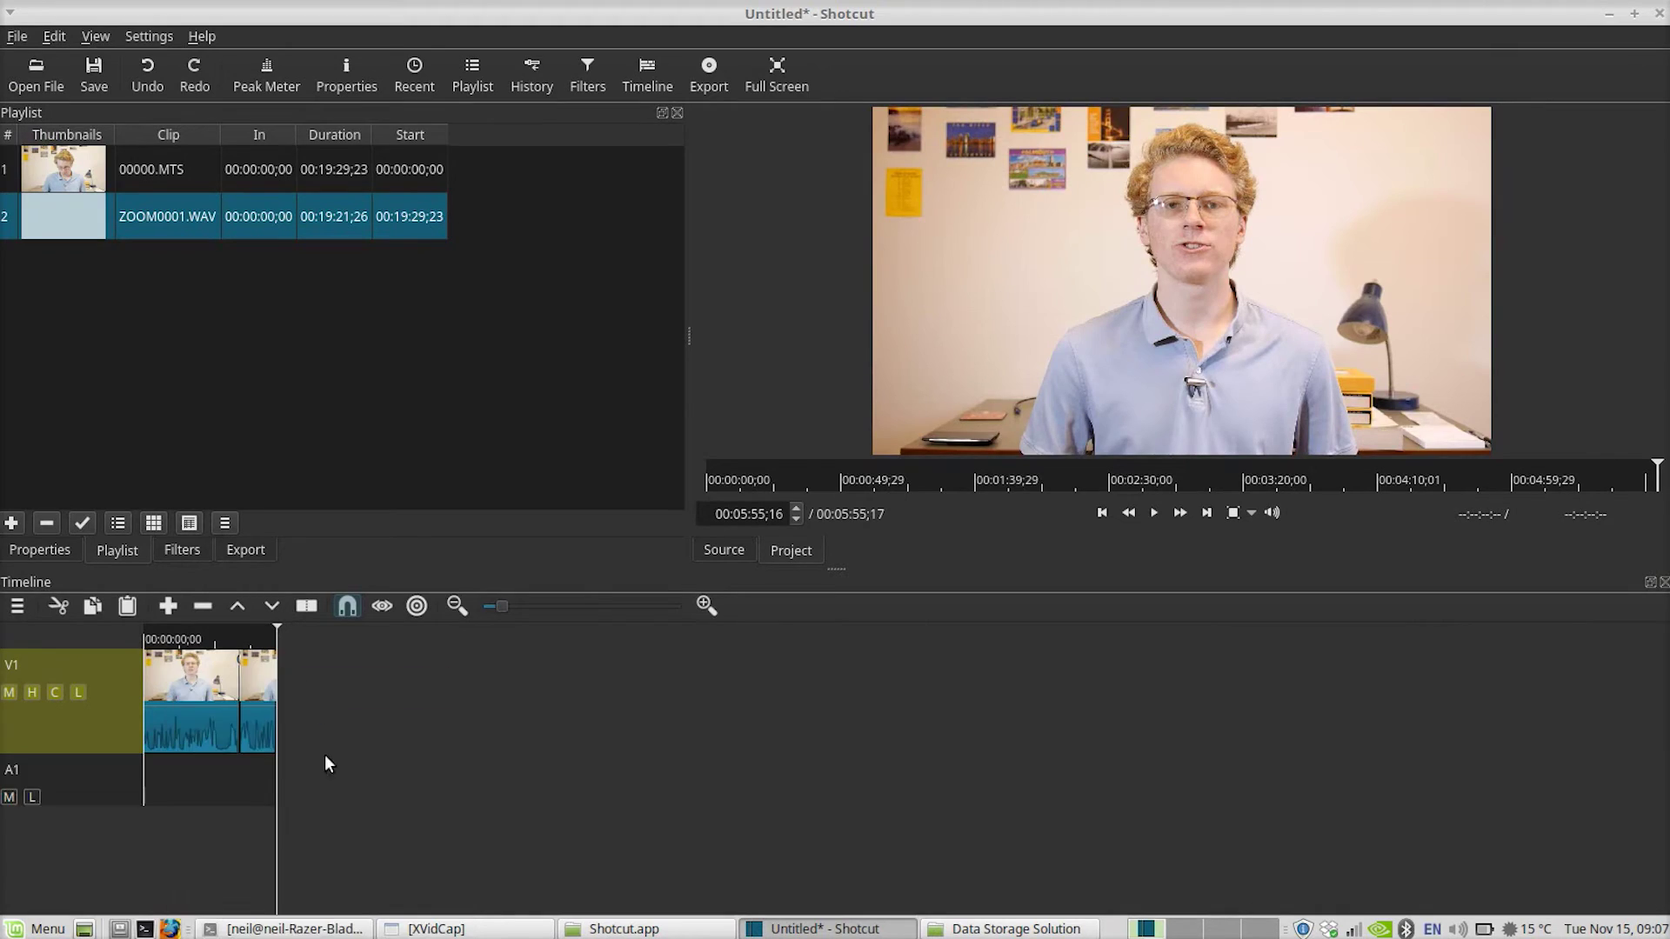
drag(87, 222, 263, 797)
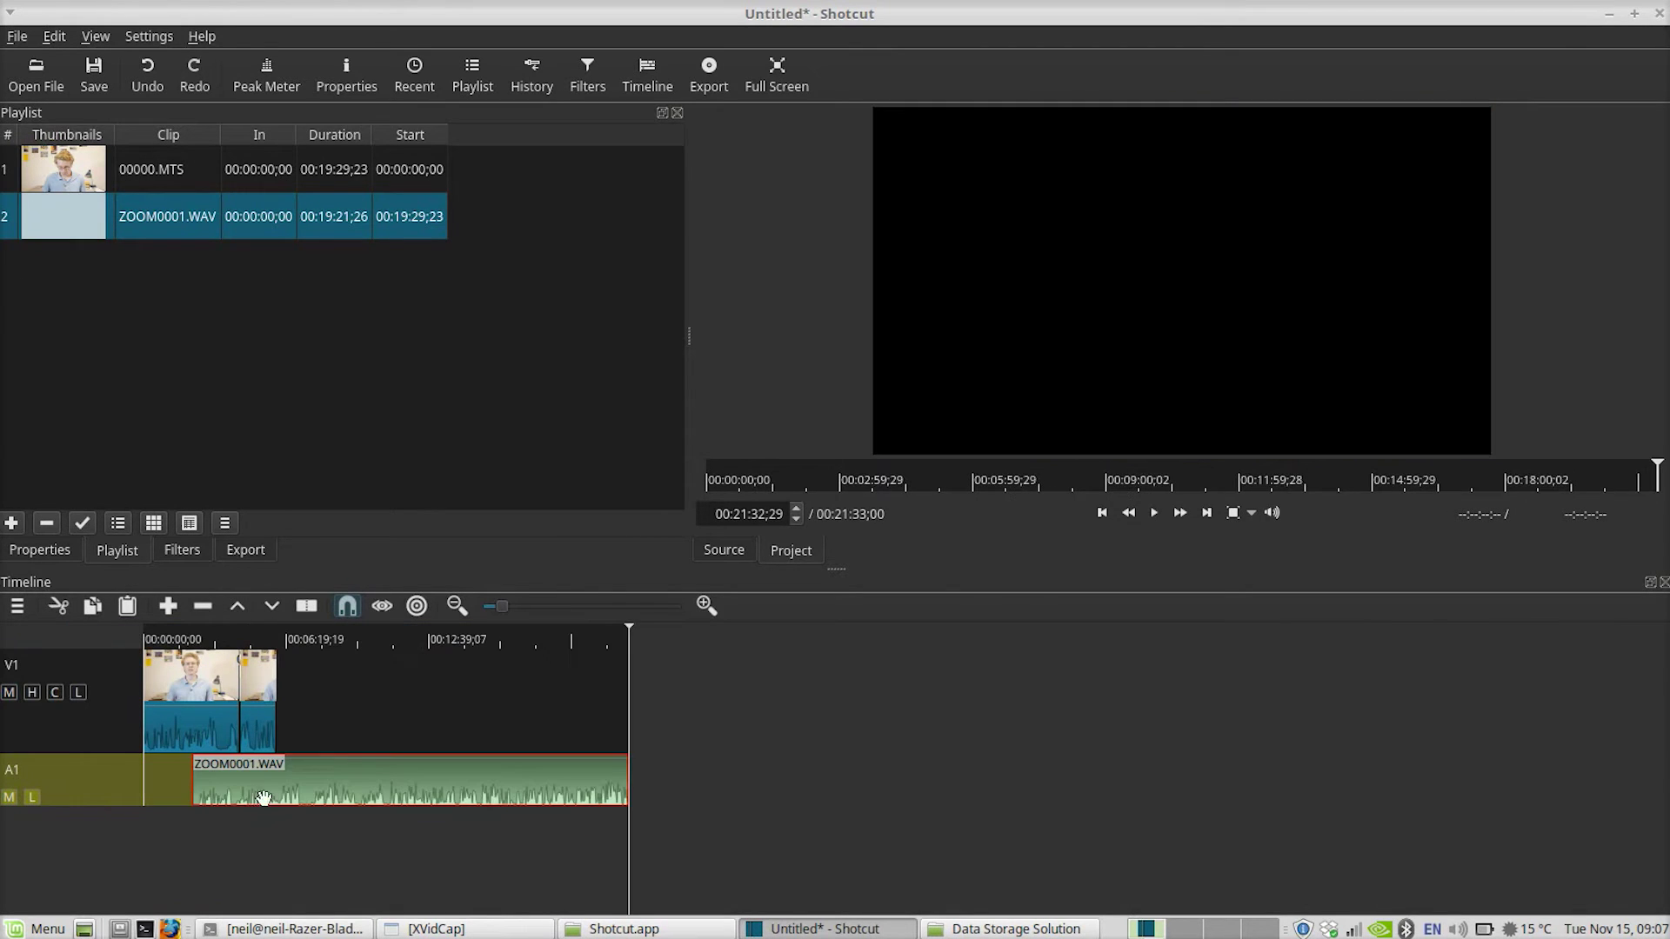
Step: Move the playhead partway in and turn on the Audio Peak Meter scope
click(196, 639)
click(95, 36)
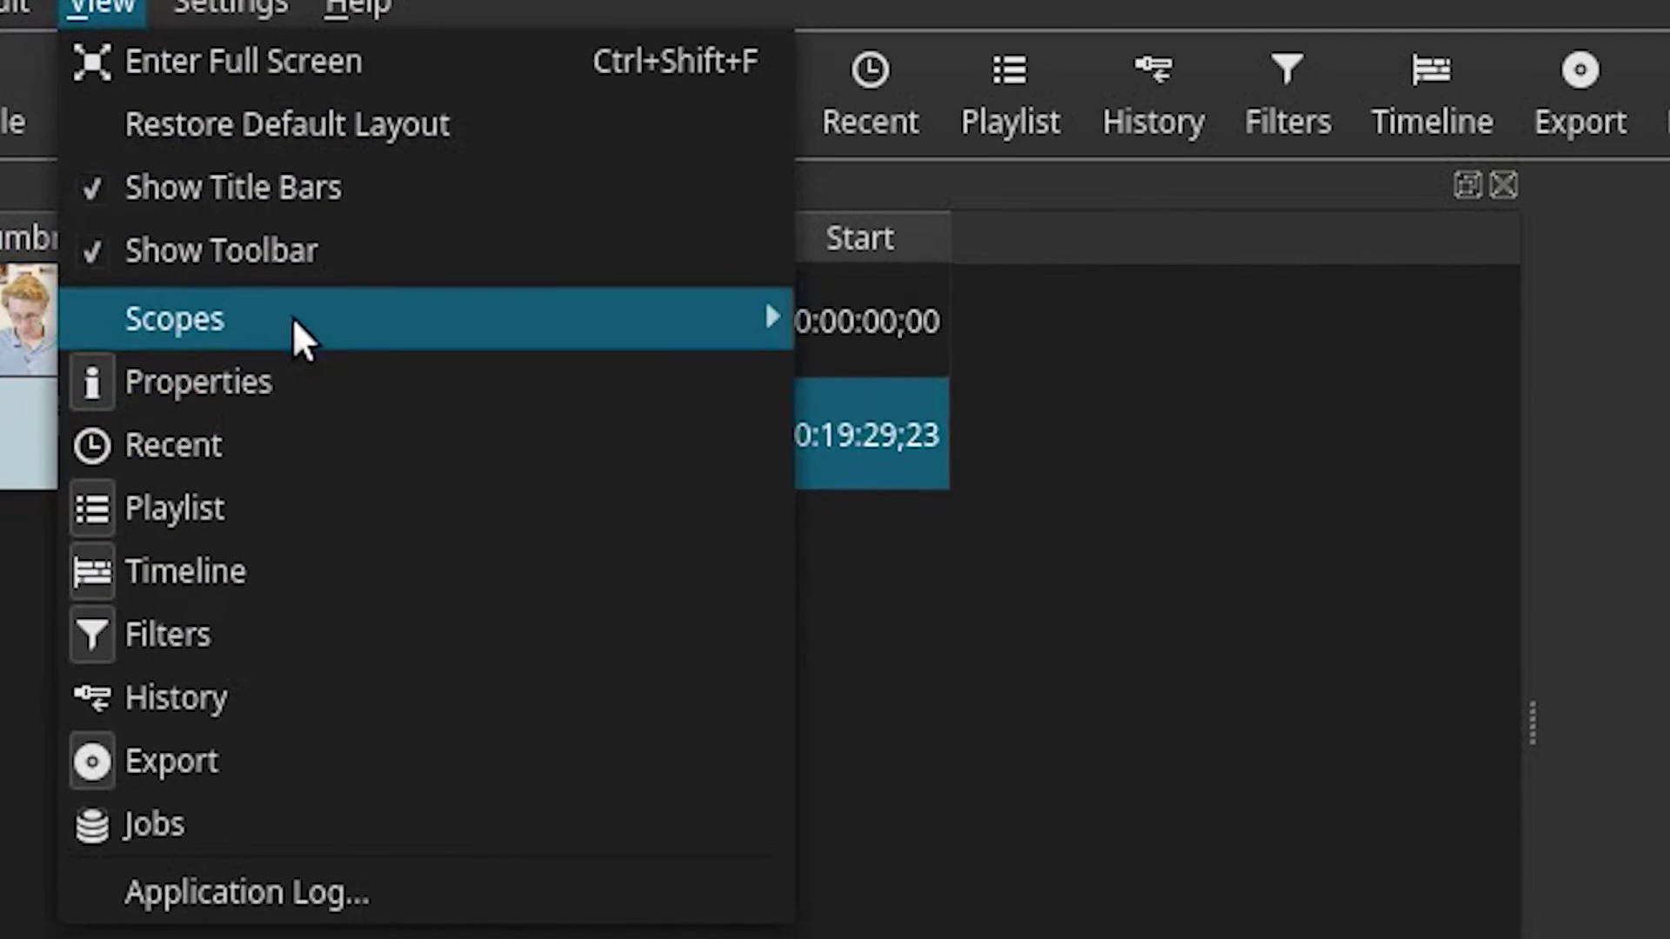
mouse_move(375, 202)
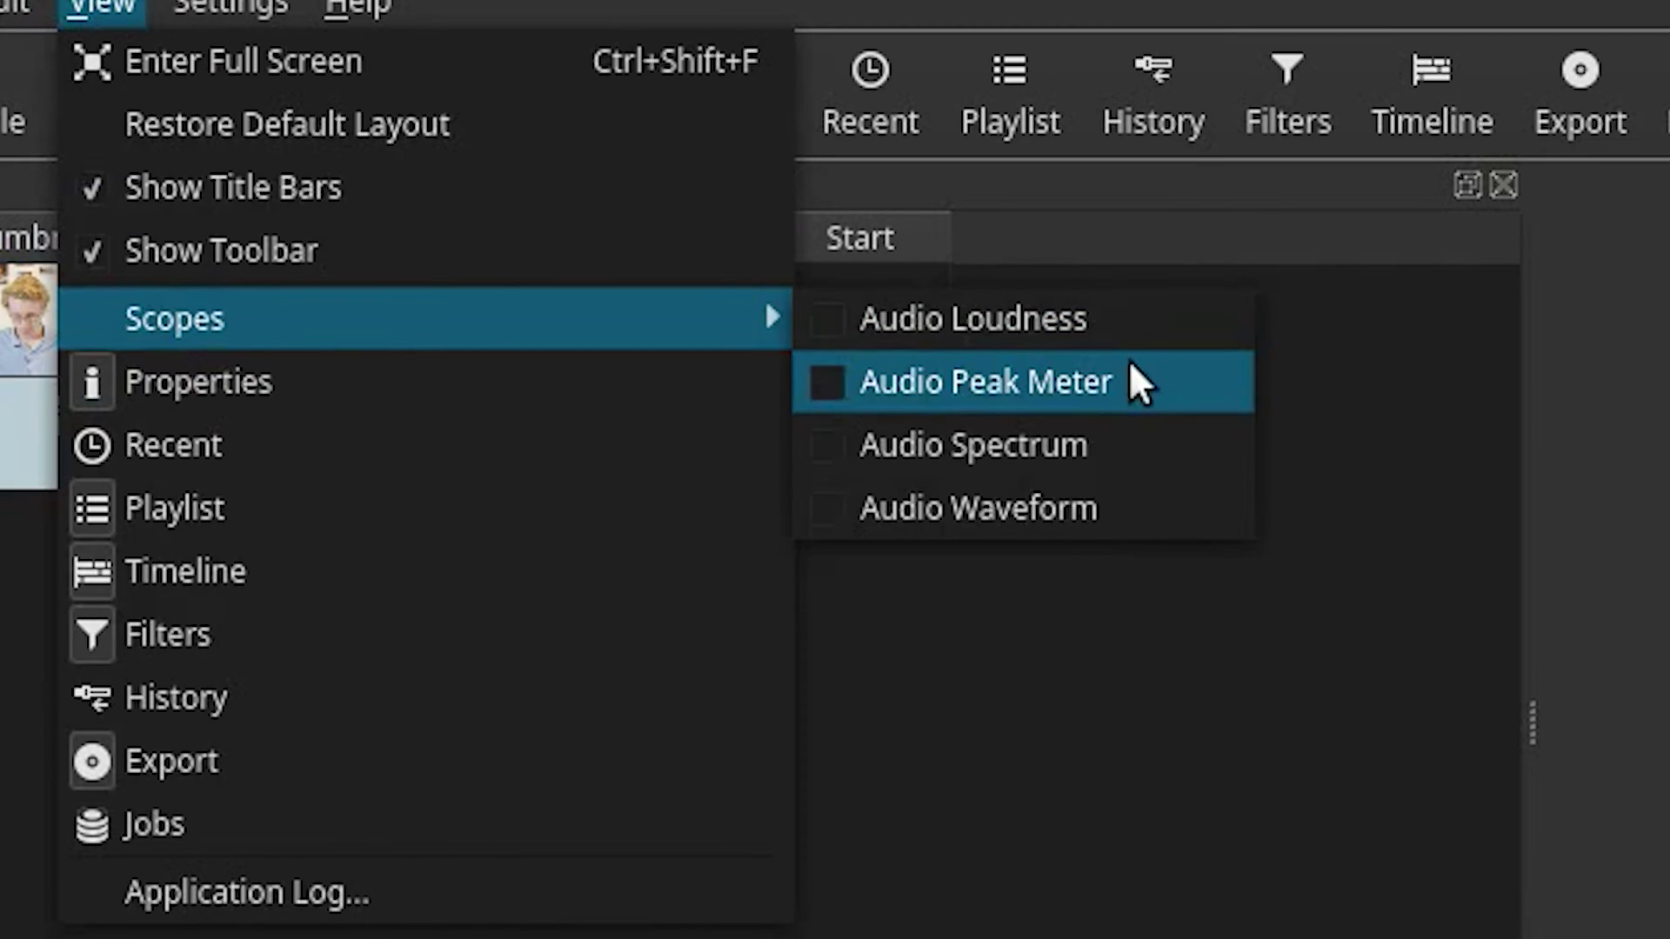
click(678, 241)
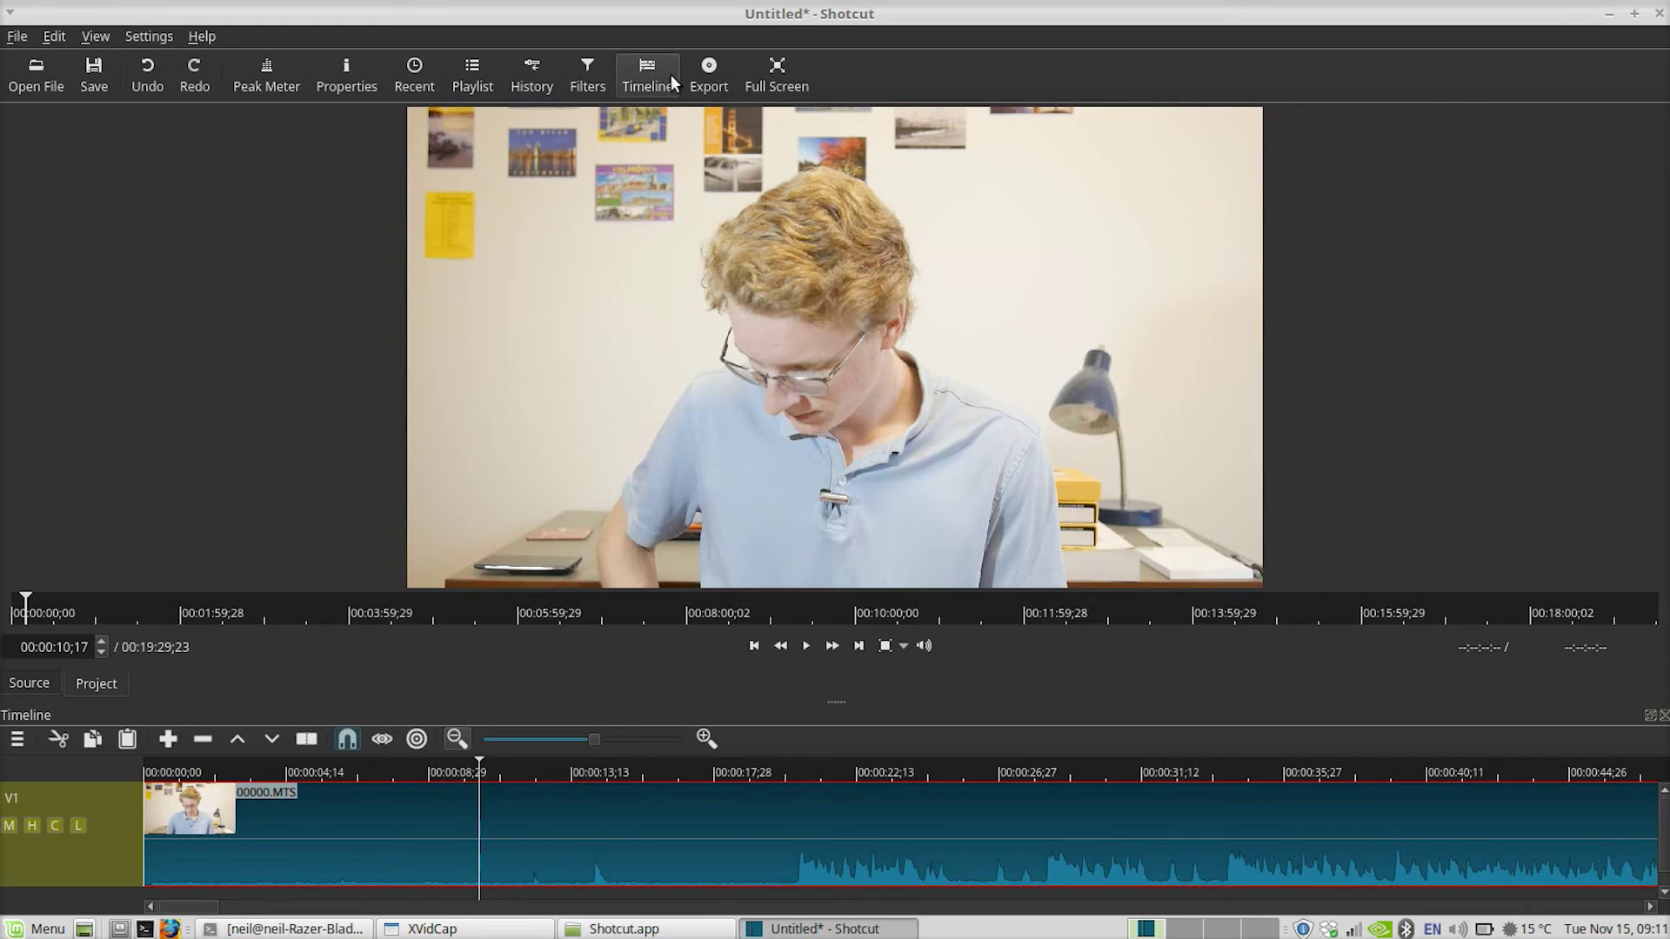
Step: Queue an export of the timeline as test2.mp4 using the YouTube preset (1920x1080, 29.970 fps)
click(715, 71)
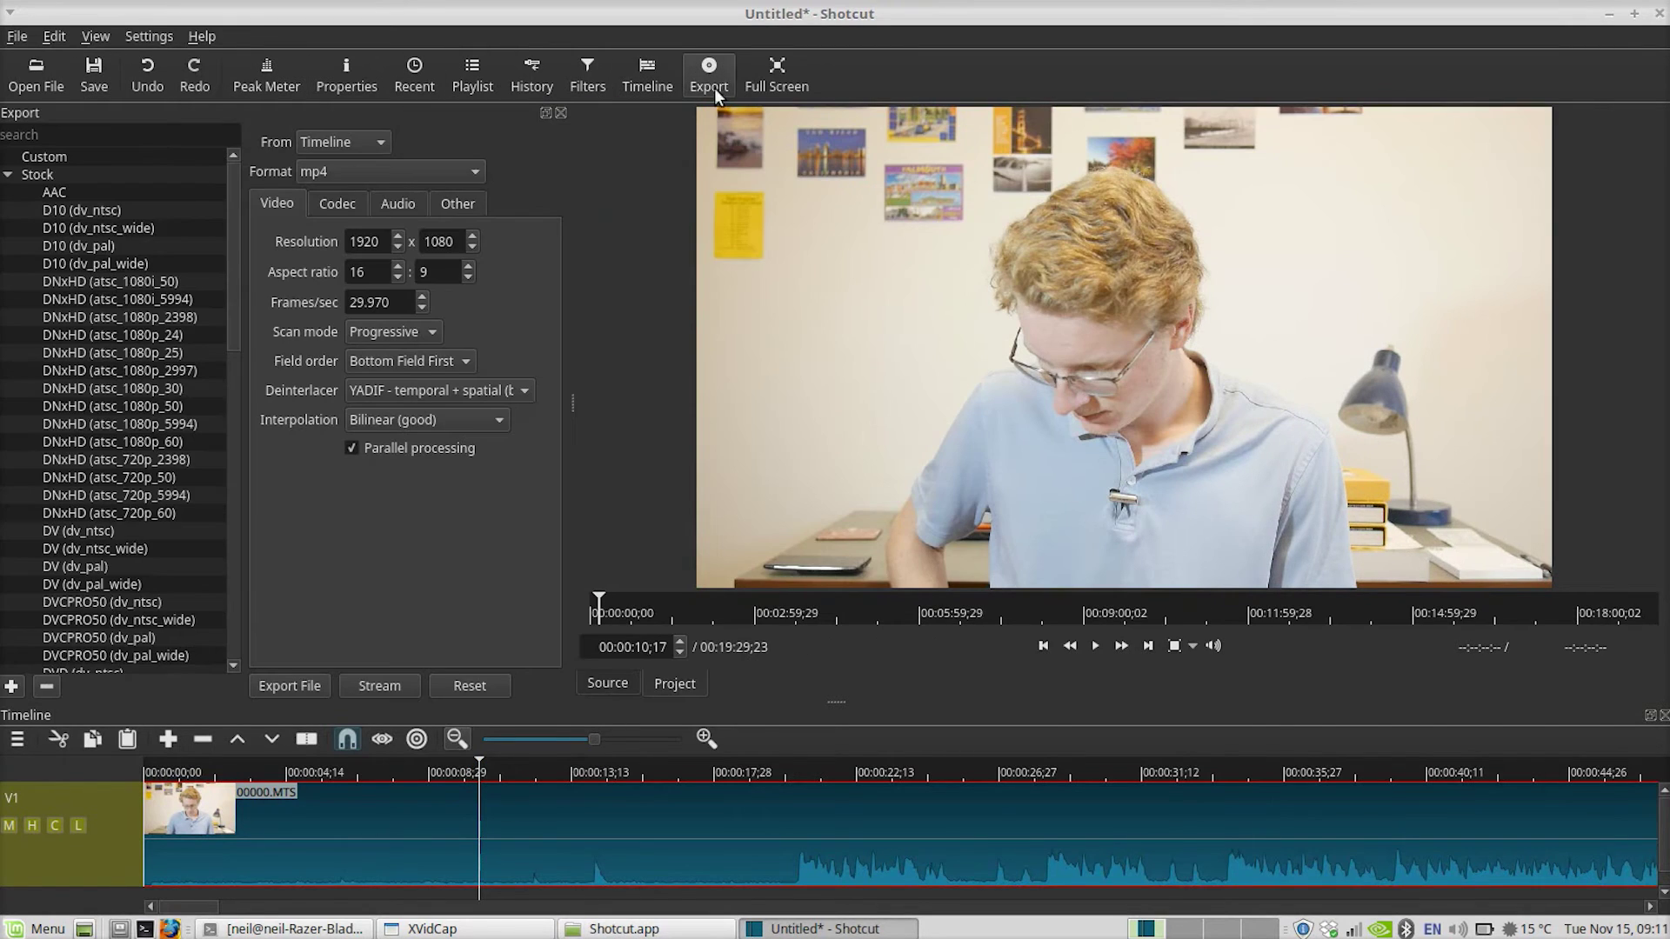
scroll(126, 534, down, 10)
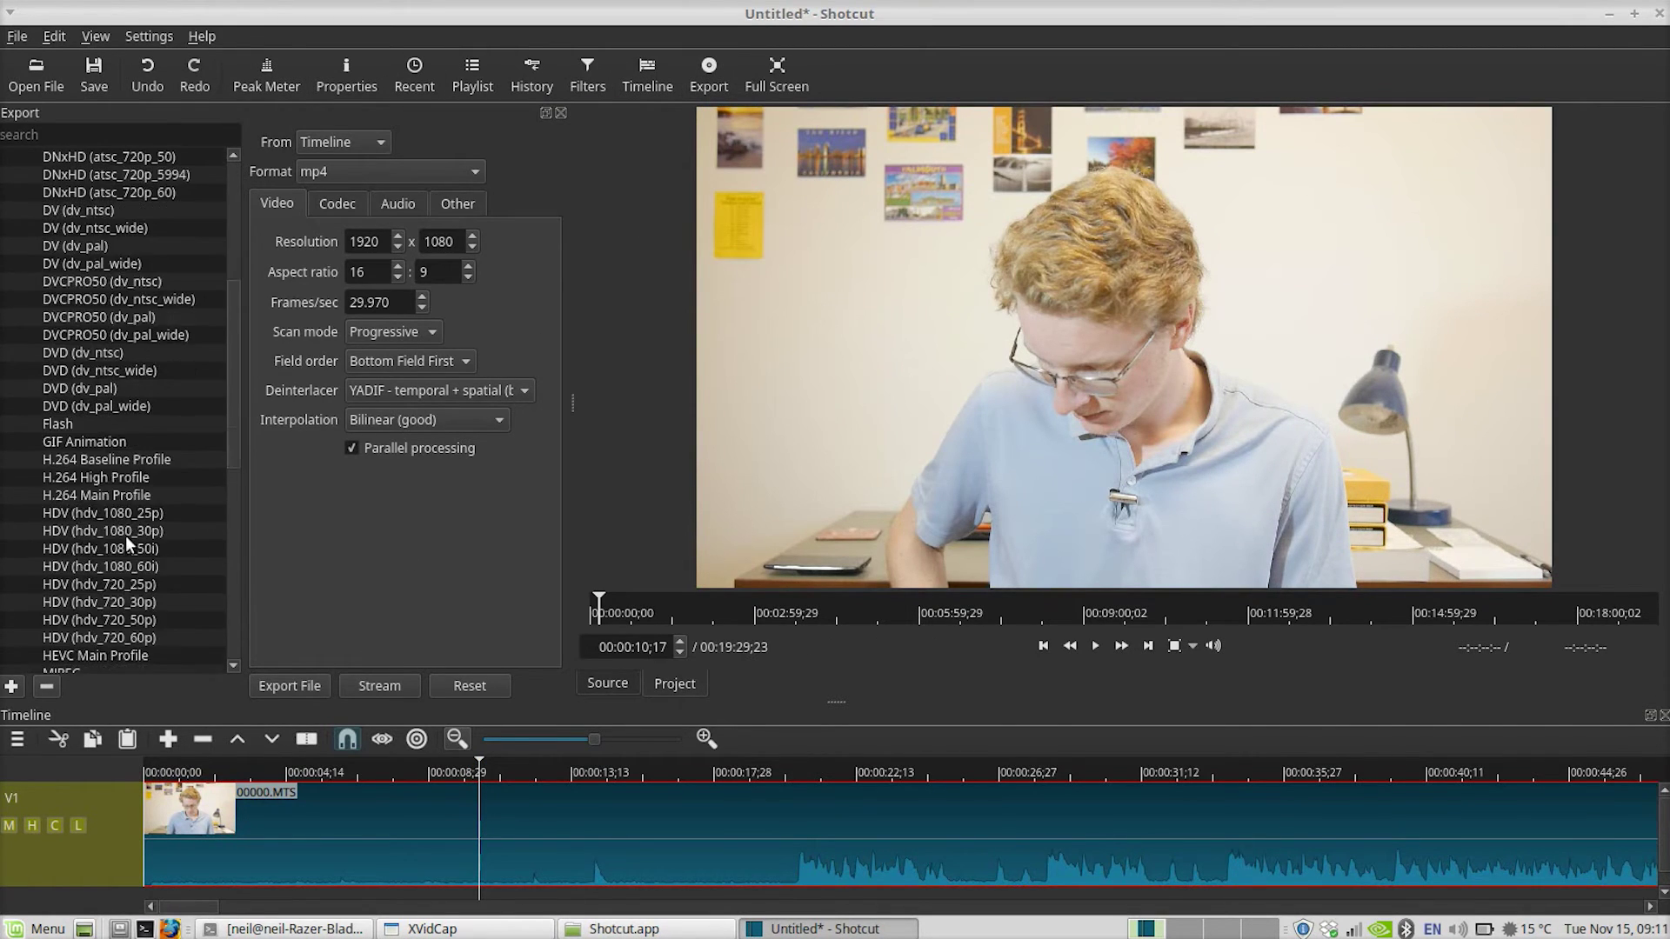
scroll(126, 535, down, 3)
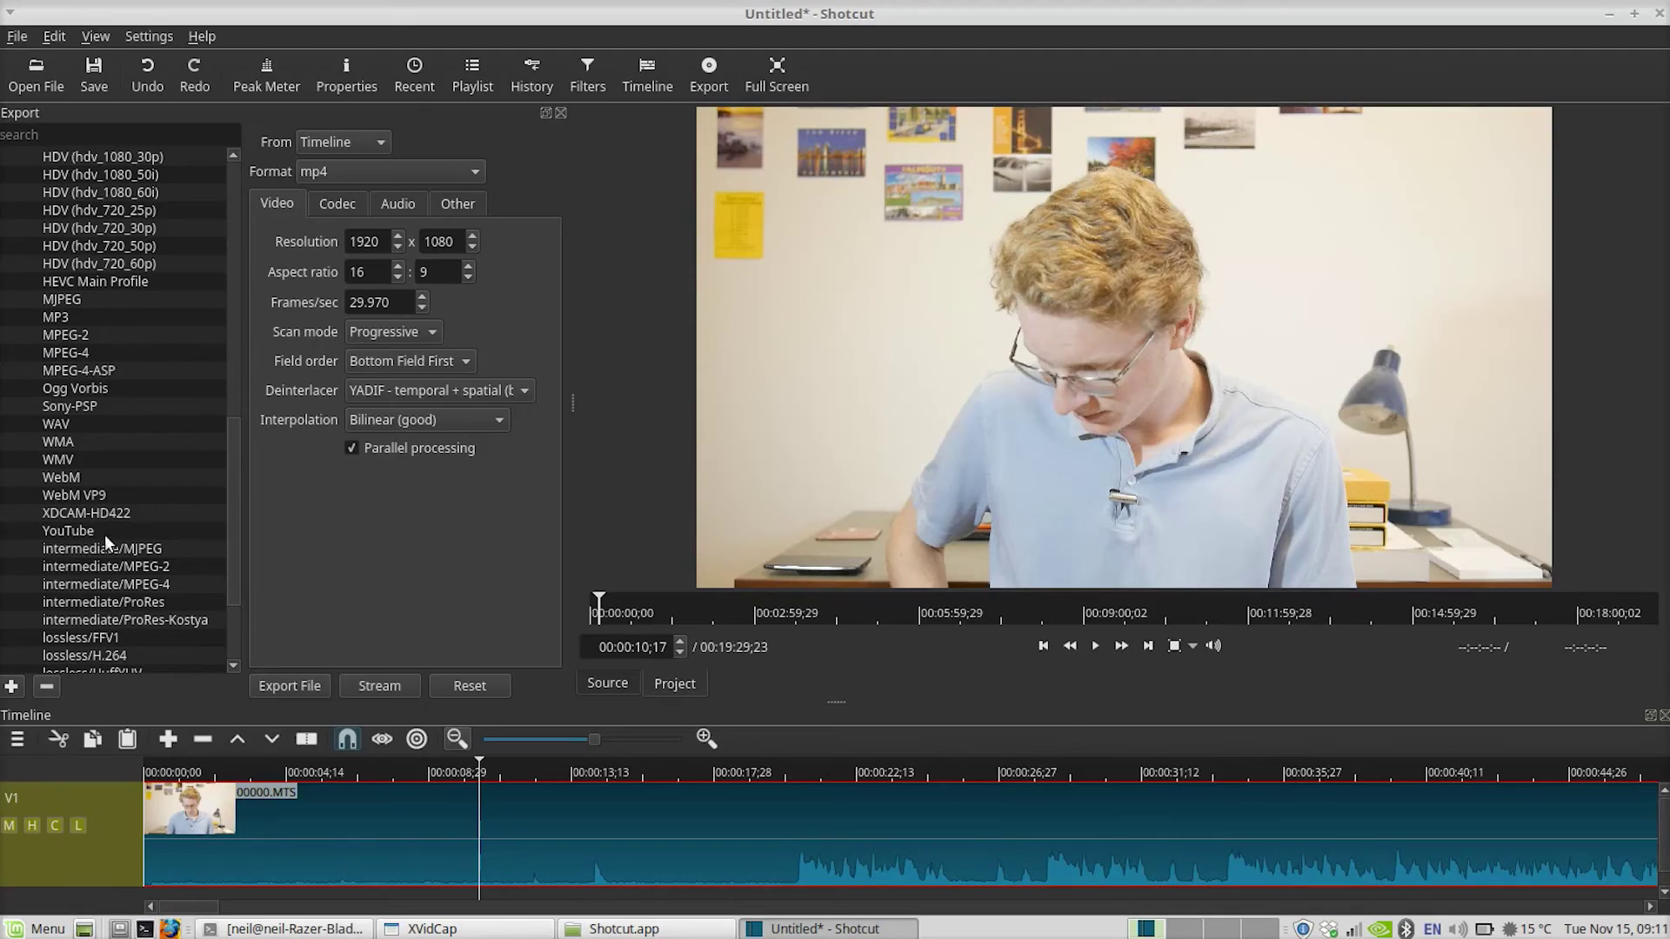
click(287, 685)
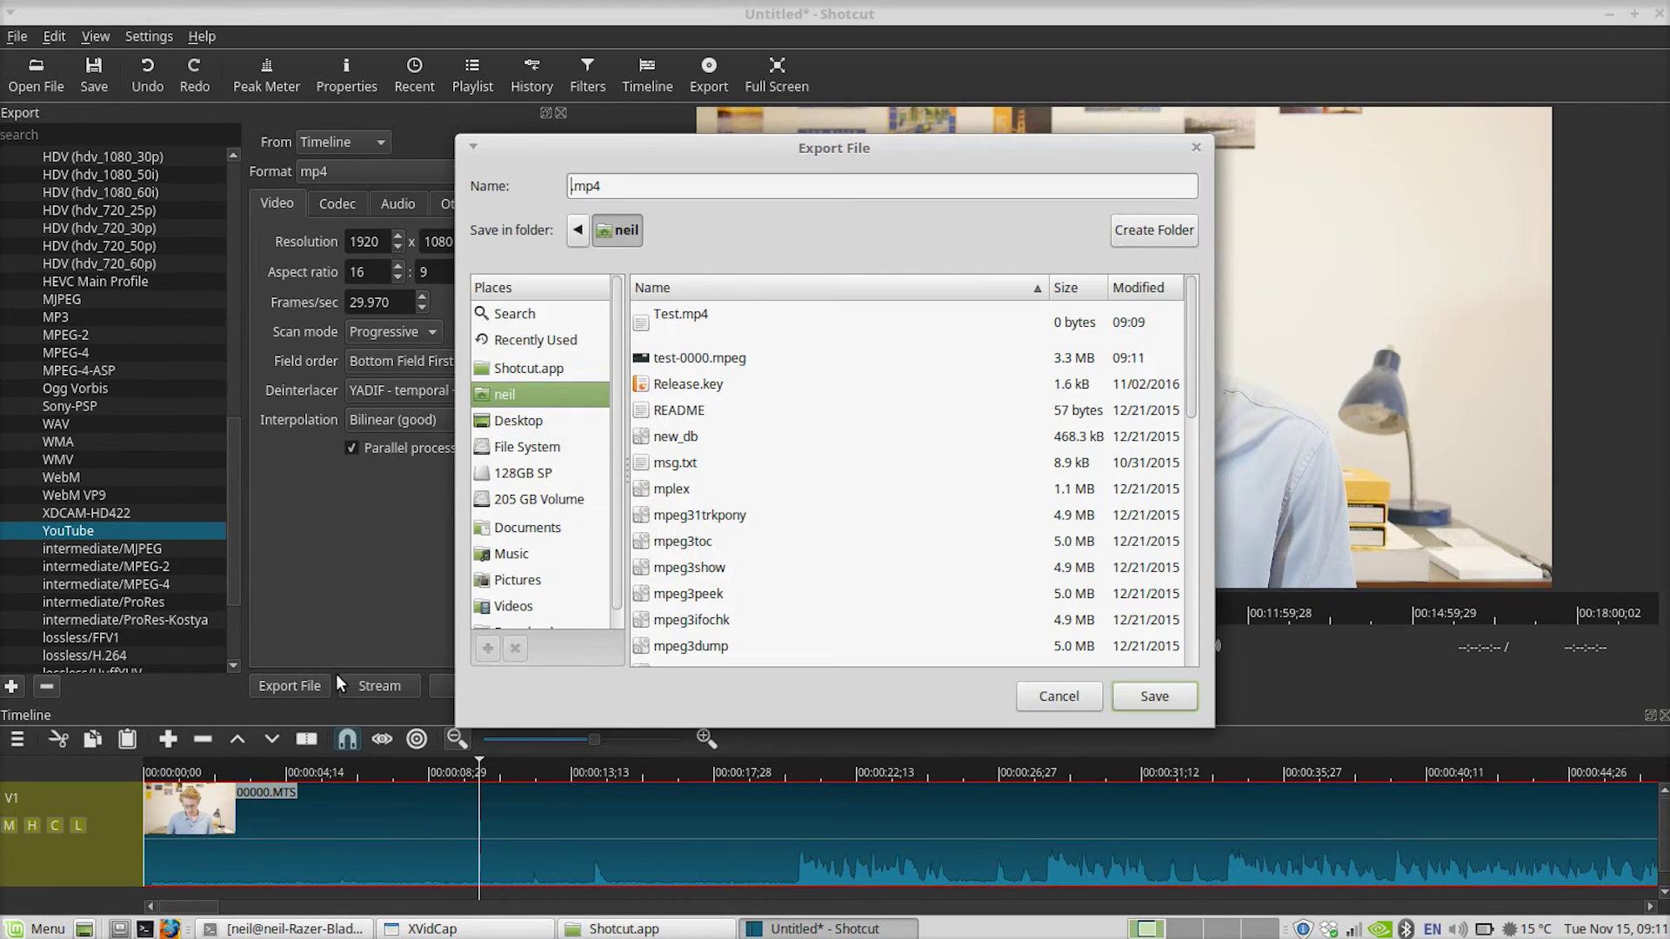
key(Return)
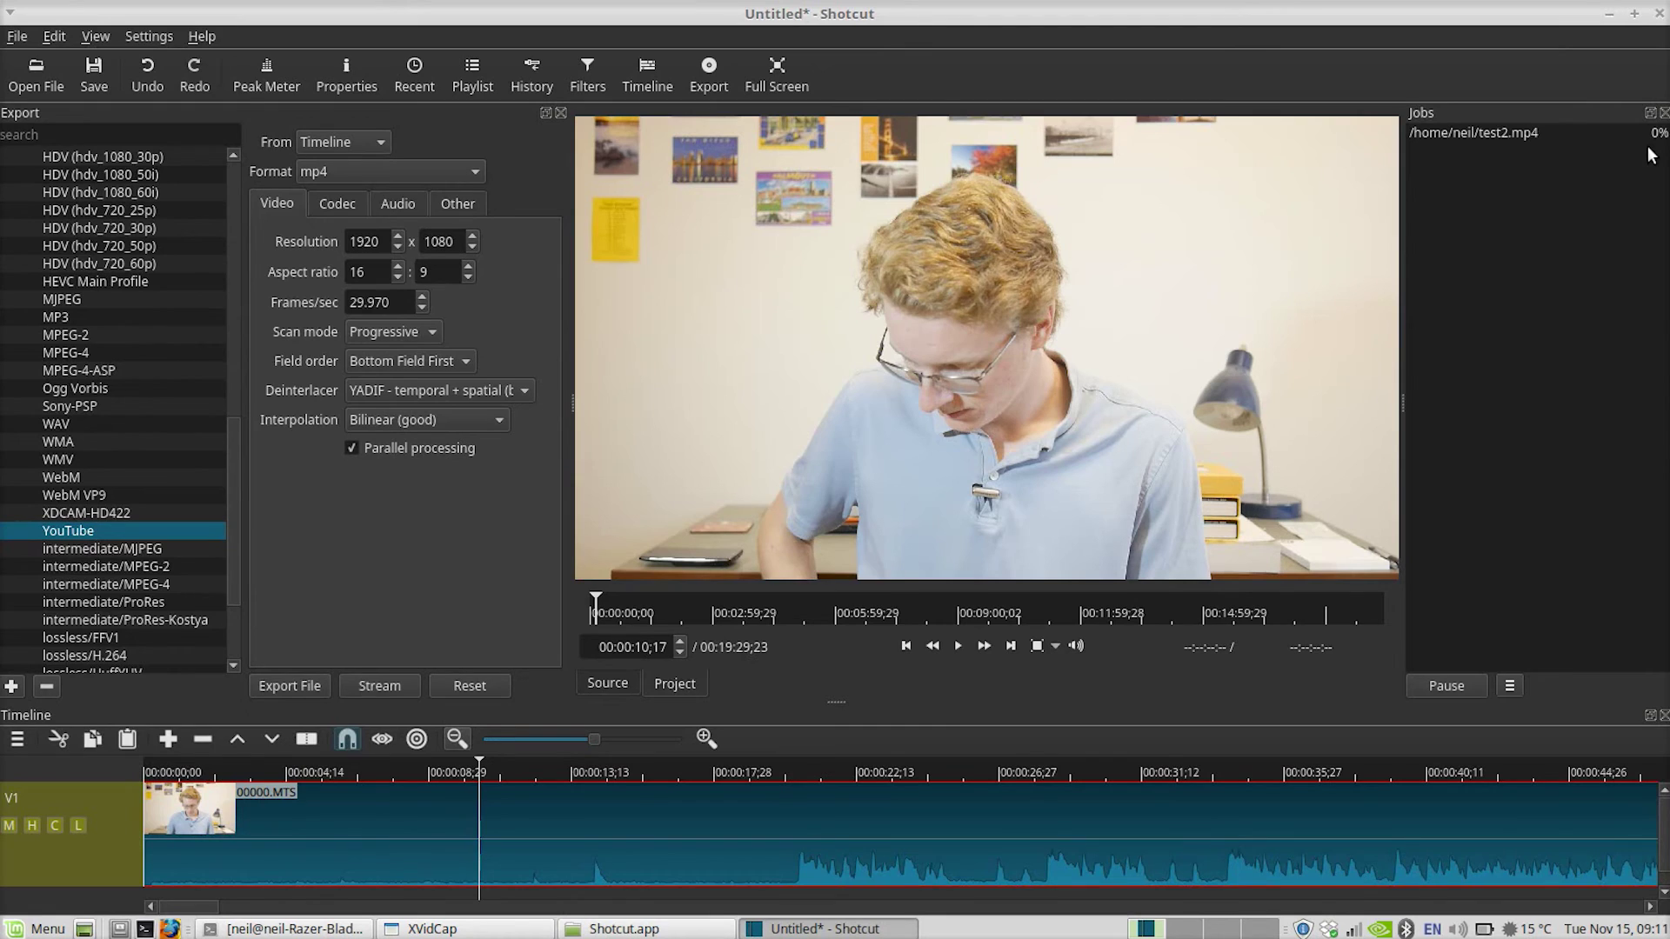
Step: Skim through the video by jumping along the timeline to about 00:00:33
click(811, 892)
click(932, 763)
click(1087, 771)
click(1207, 779)
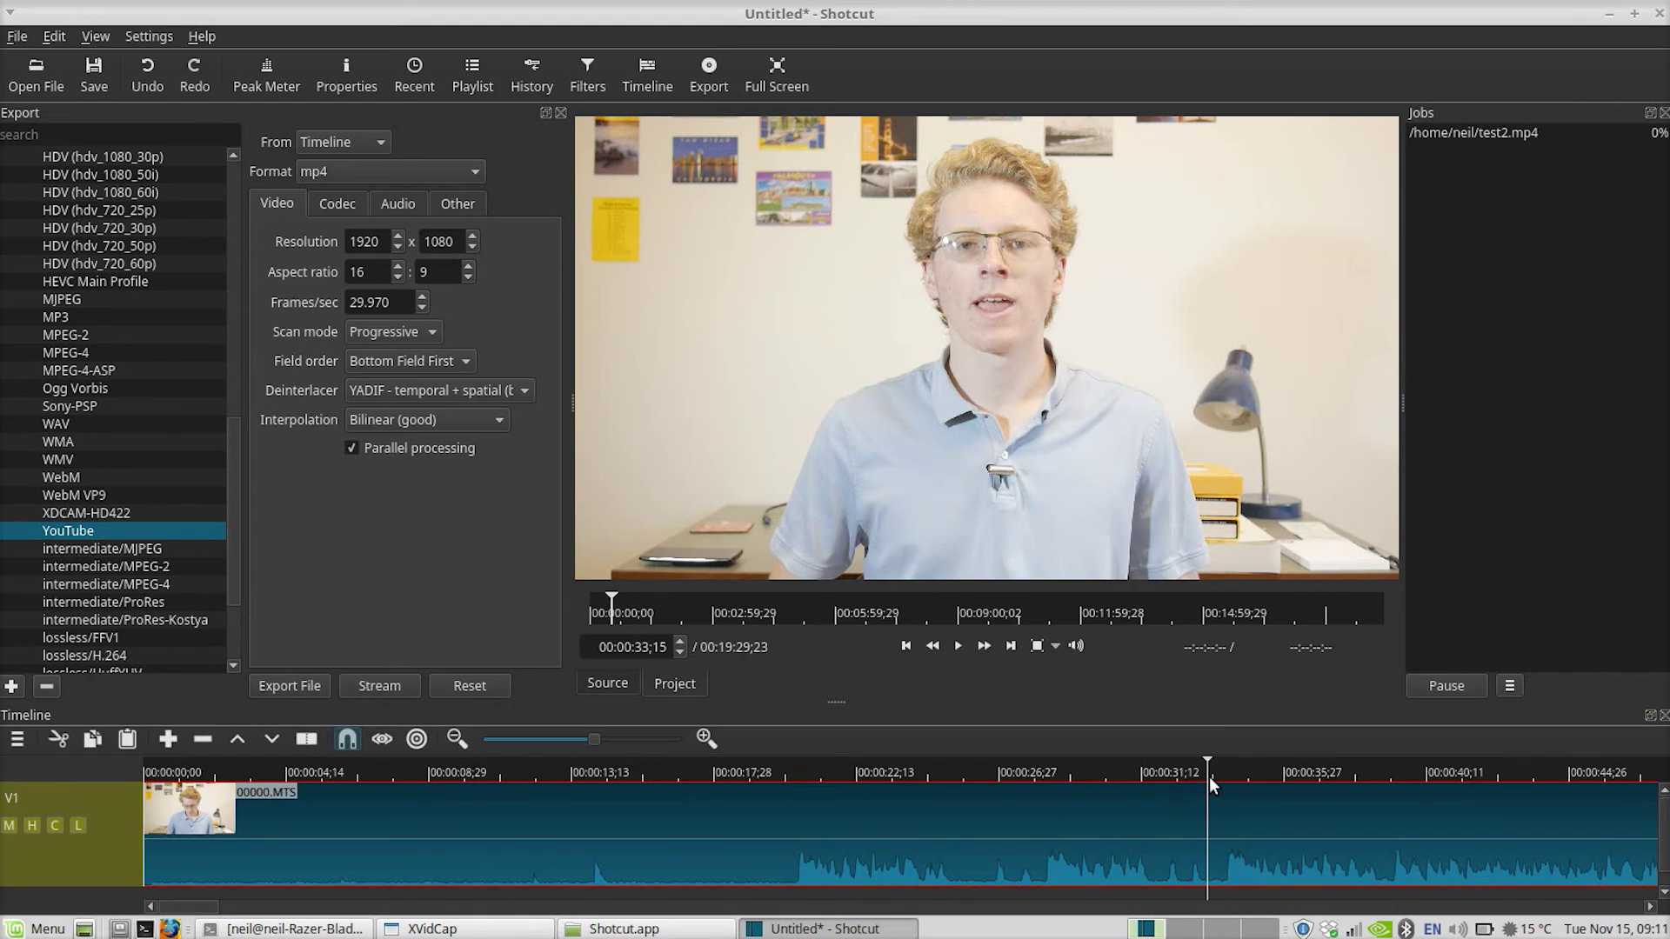